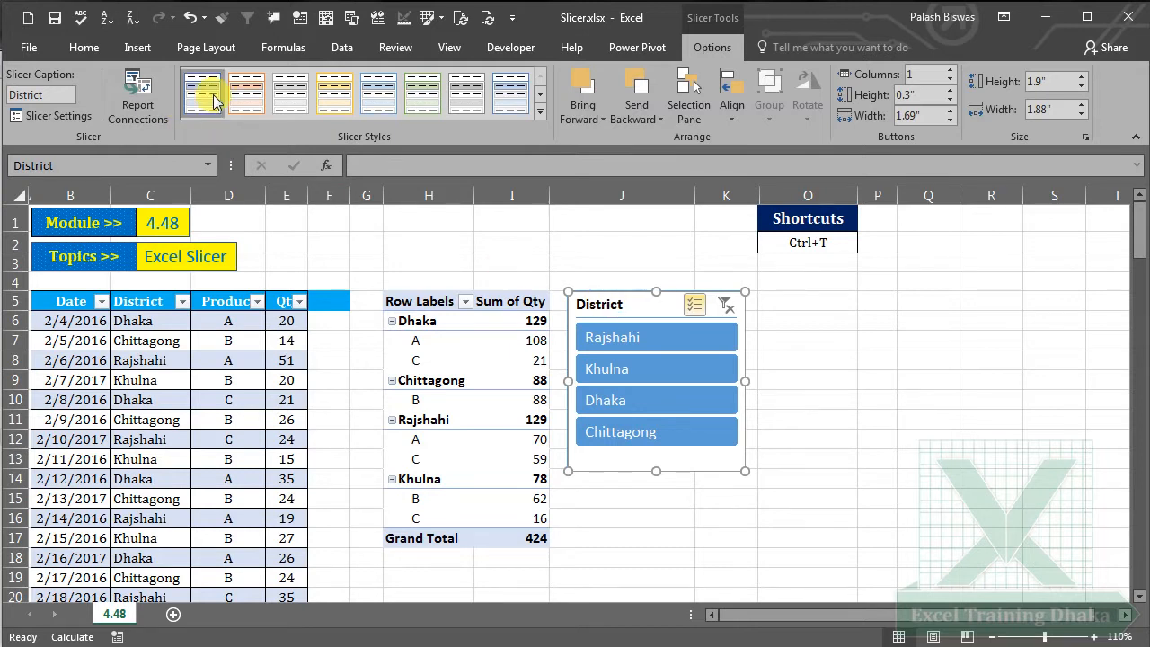
Apply the light orange slicer style to the District slicer and duplicate that style for editing.
{"action": "left_click", "coordinate": [256, 101]}
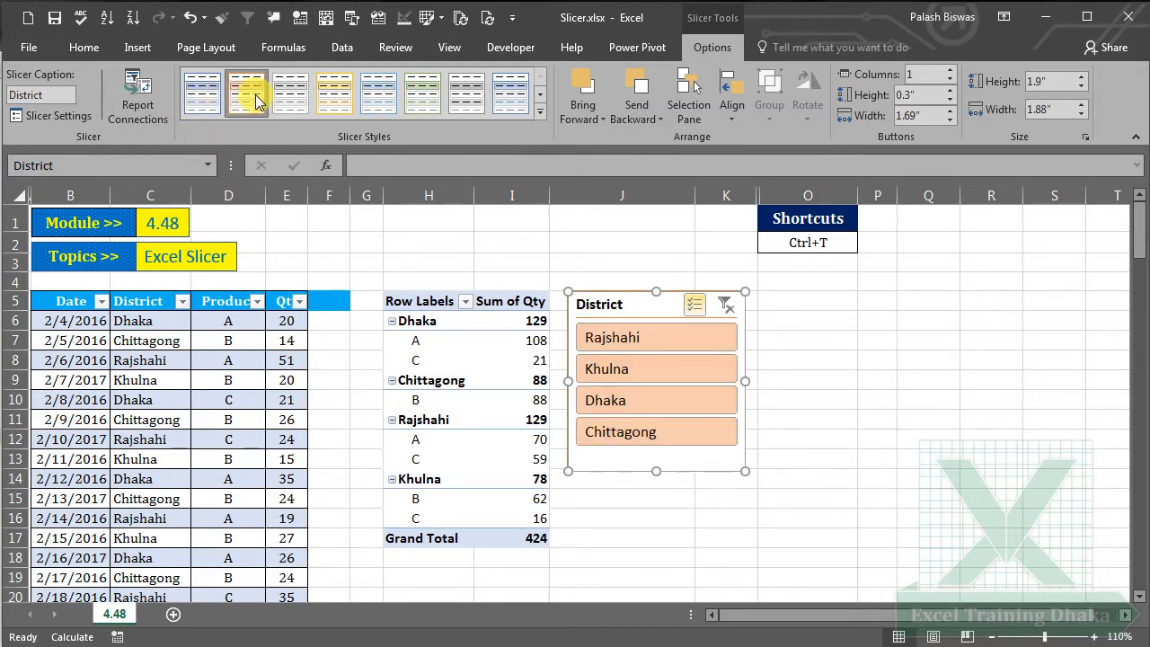
{"action": "right_click", "coordinate": [256, 101]}
{"action": "left_click", "coordinate": [324, 134]}
{"action": "left_click_drag", "start_coordinate": [283, 41], "coordinate": [279, 123]}
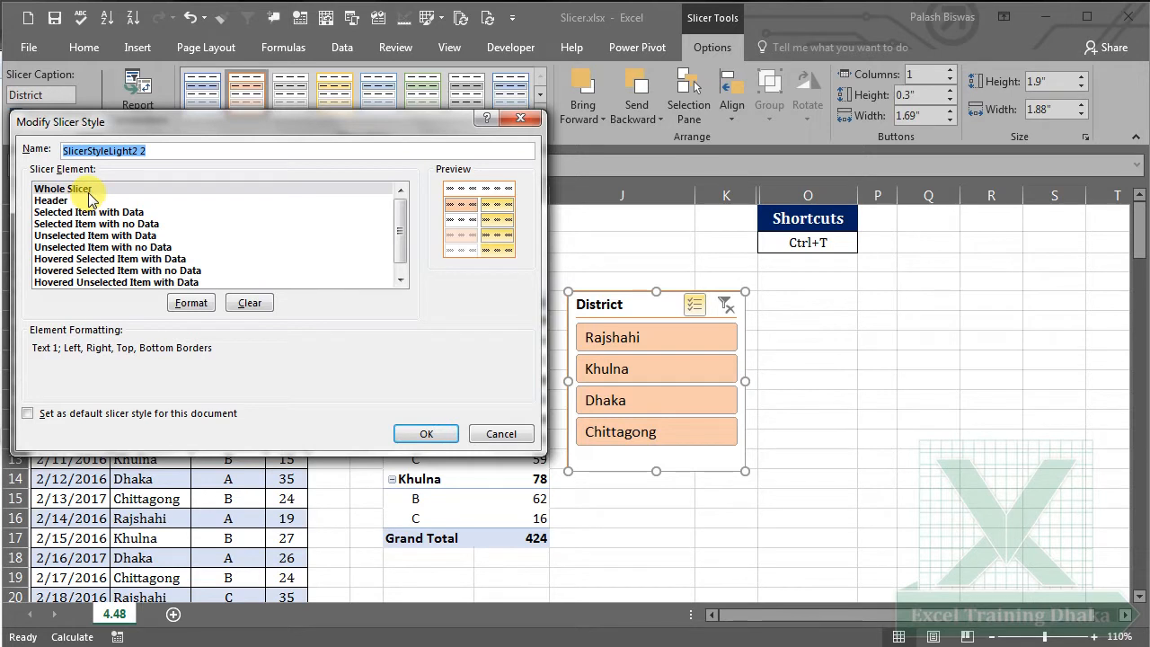
{"action": "left_click_drag", "start_coordinate": [231, 127], "coordinate": [237, 122]}
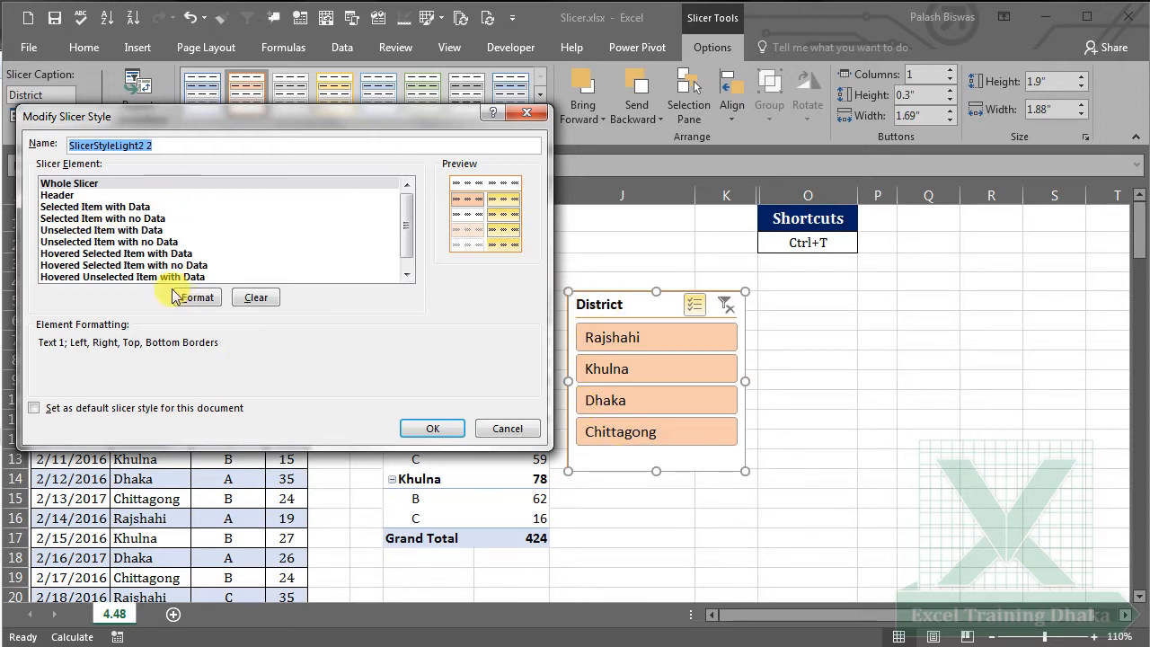
Format the Whole Slicer element of the duplicated style with a light green background fill.
{"action": "left_click", "coordinate": [203, 300]}
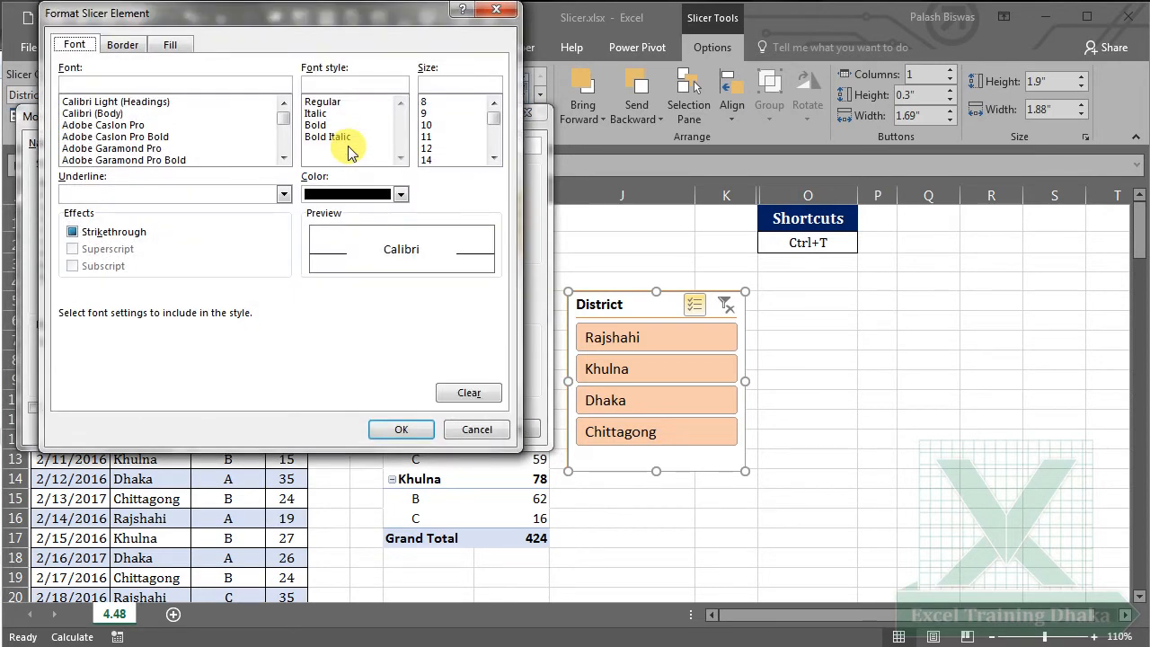
{"action": "left_click_drag", "start_coordinate": [244, 13], "coordinate": [256, 86]}
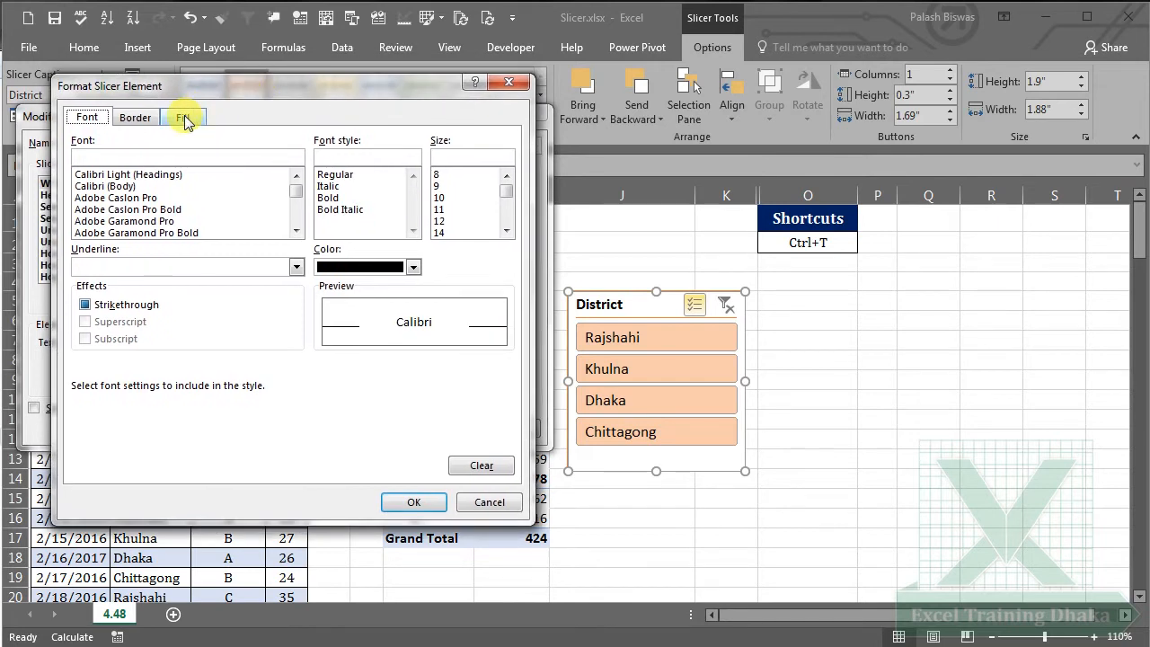
{"action": "left_click", "coordinate": [183, 117]}
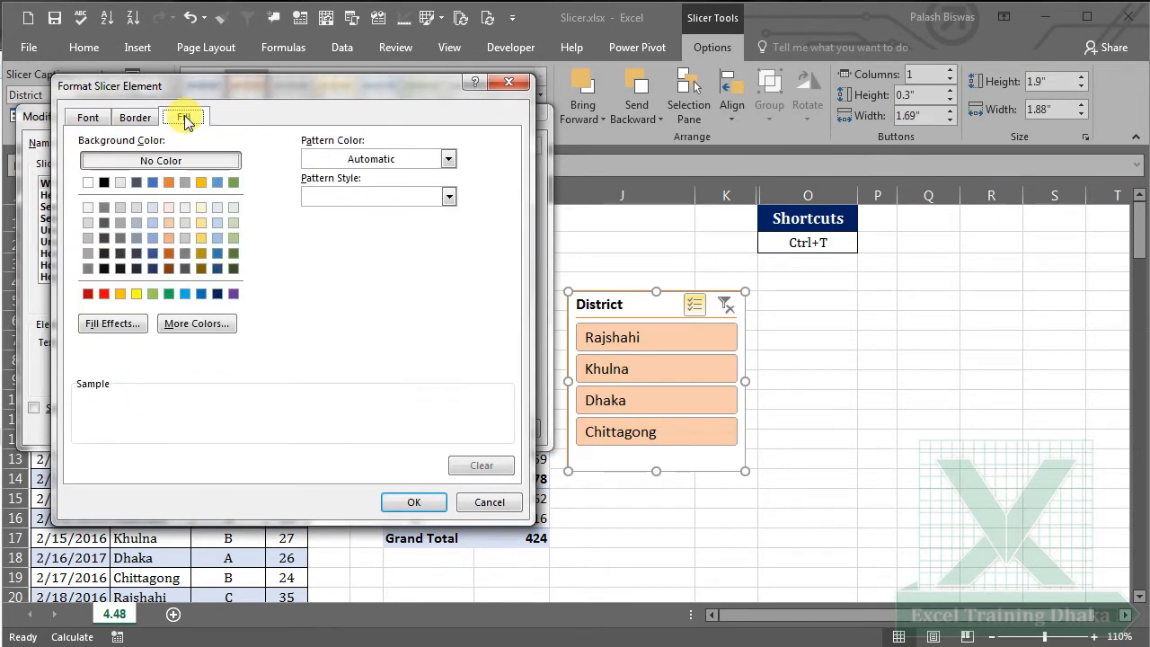
{"action": "left_click", "coordinate": [152, 294]}
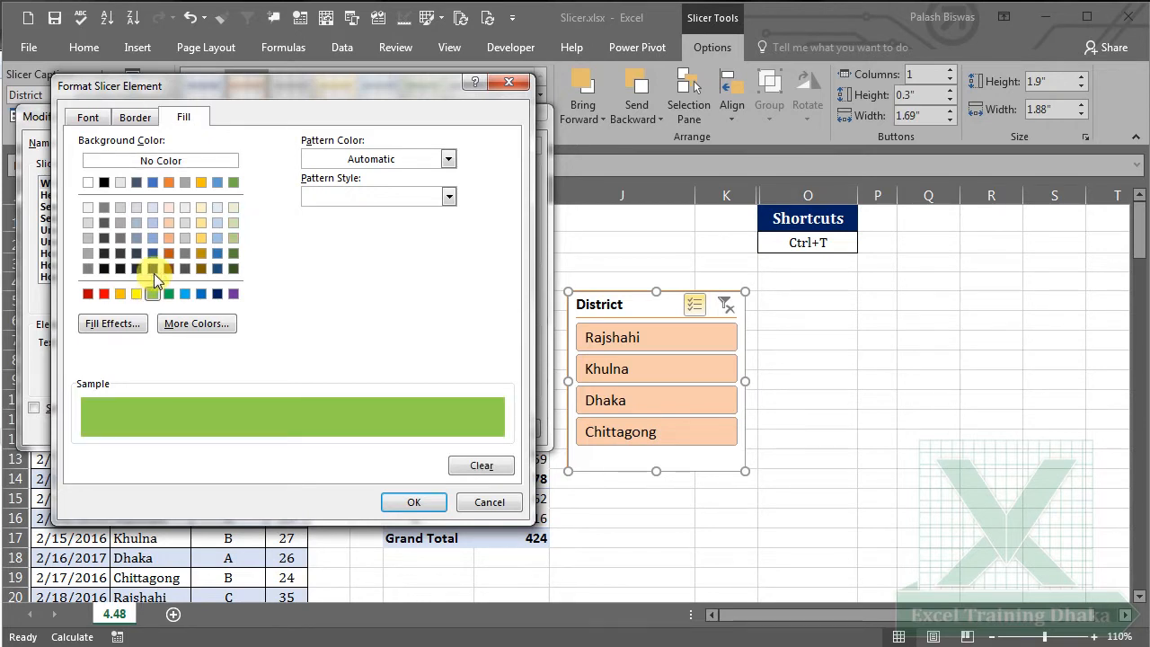
{"action": "left_click", "coordinate": [87, 119]}
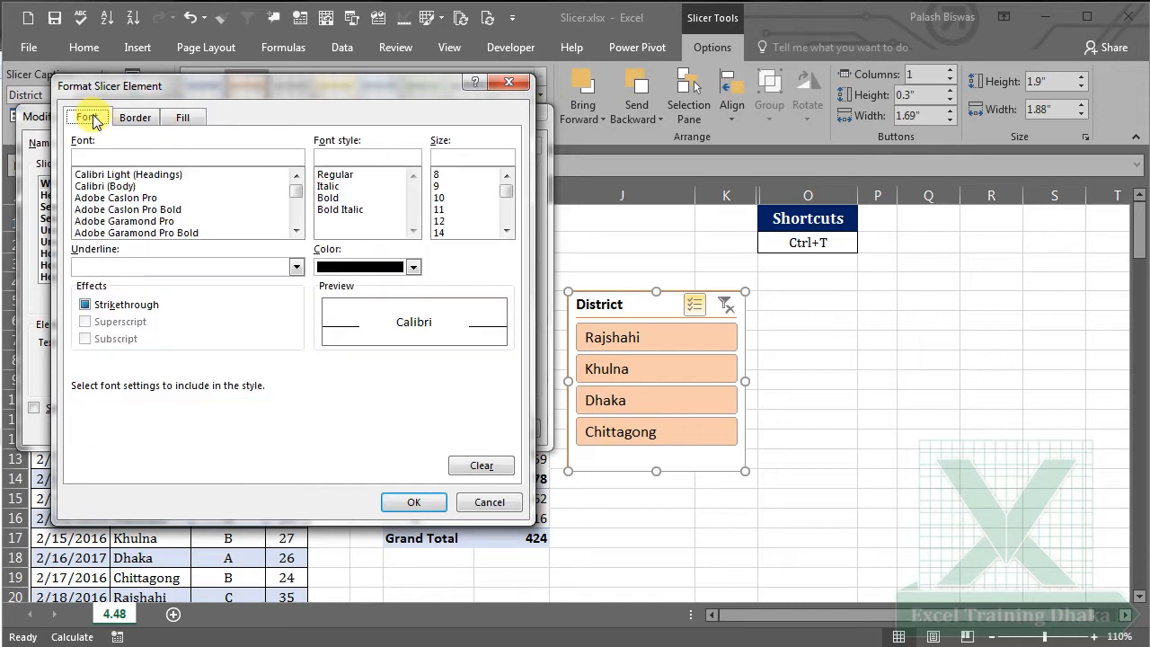
{"action": "left_click", "coordinate": [132, 118]}
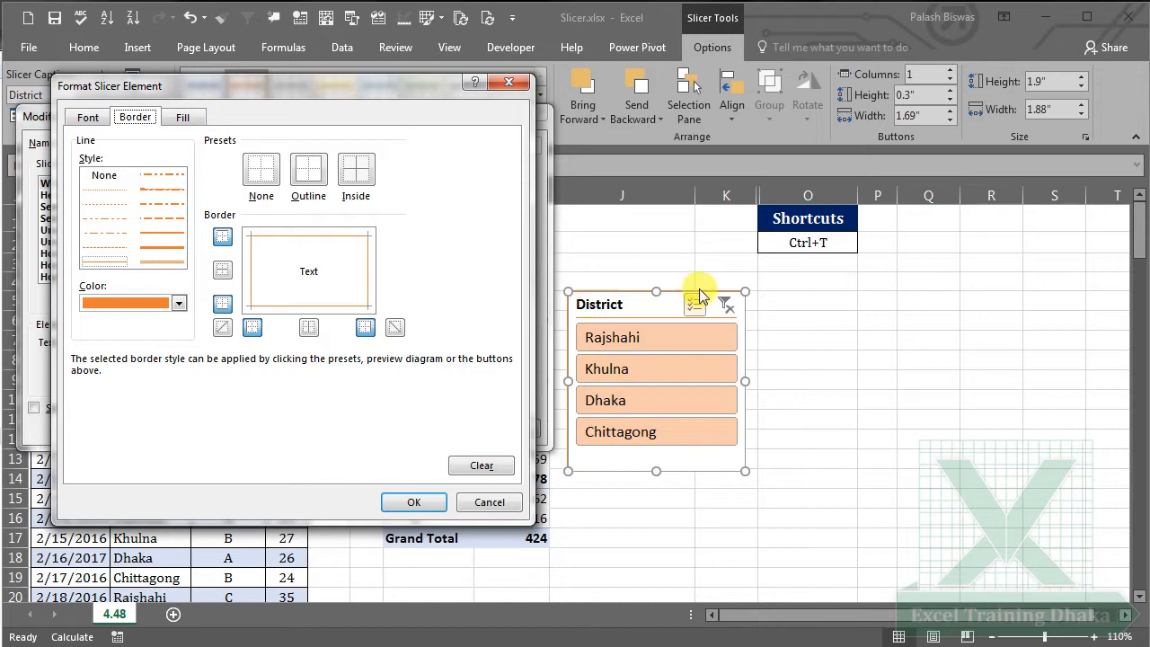
{"action": "left_click", "coordinate": [182, 119]}
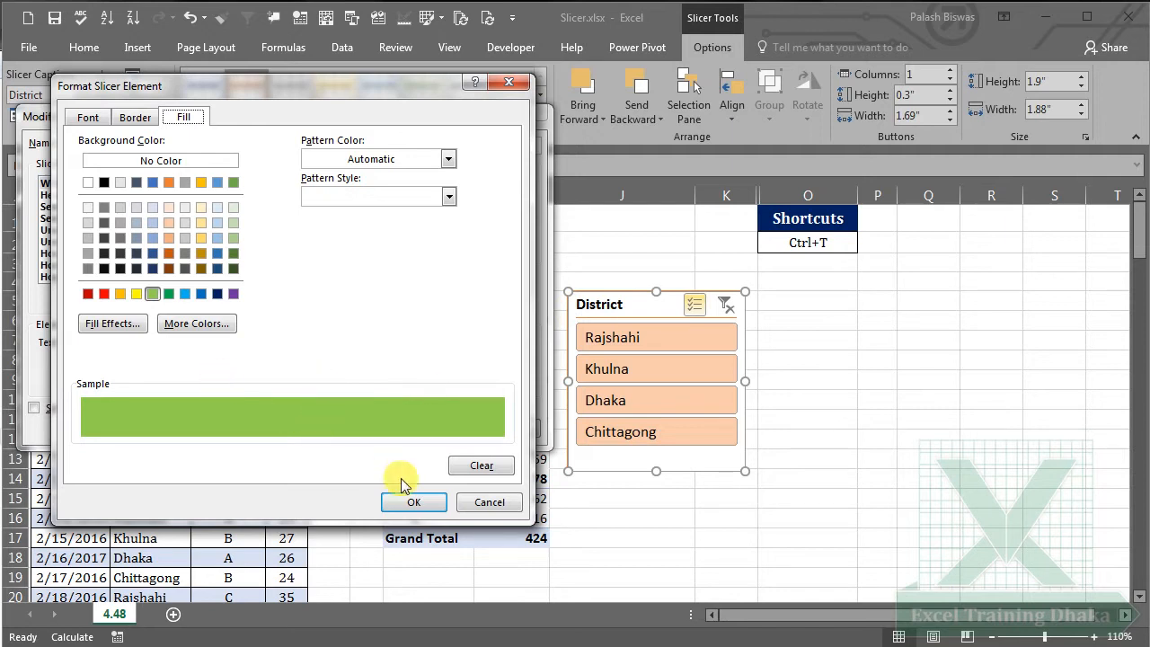
{"action": "left_click", "coordinate": [414, 504]}
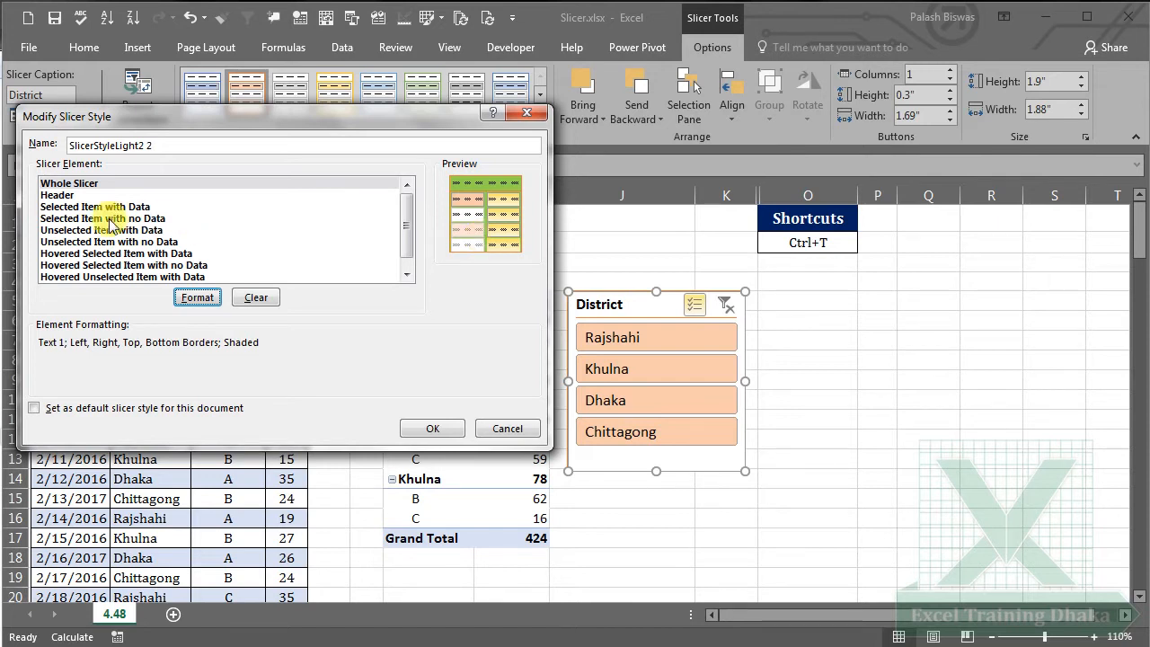
Try a red background fill on the Header element, and set its fill to No Color instead.
{"action": "left_click", "coordinate": [49, 196]}
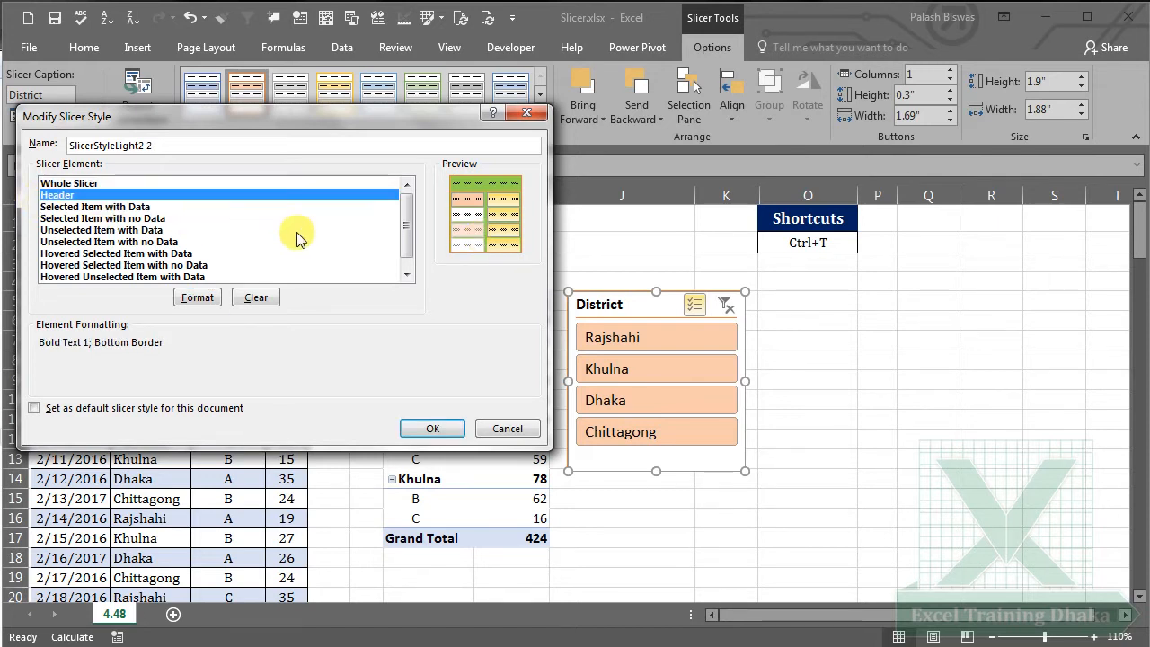
{"action": "left_click", "coordinate": [192, 298]}
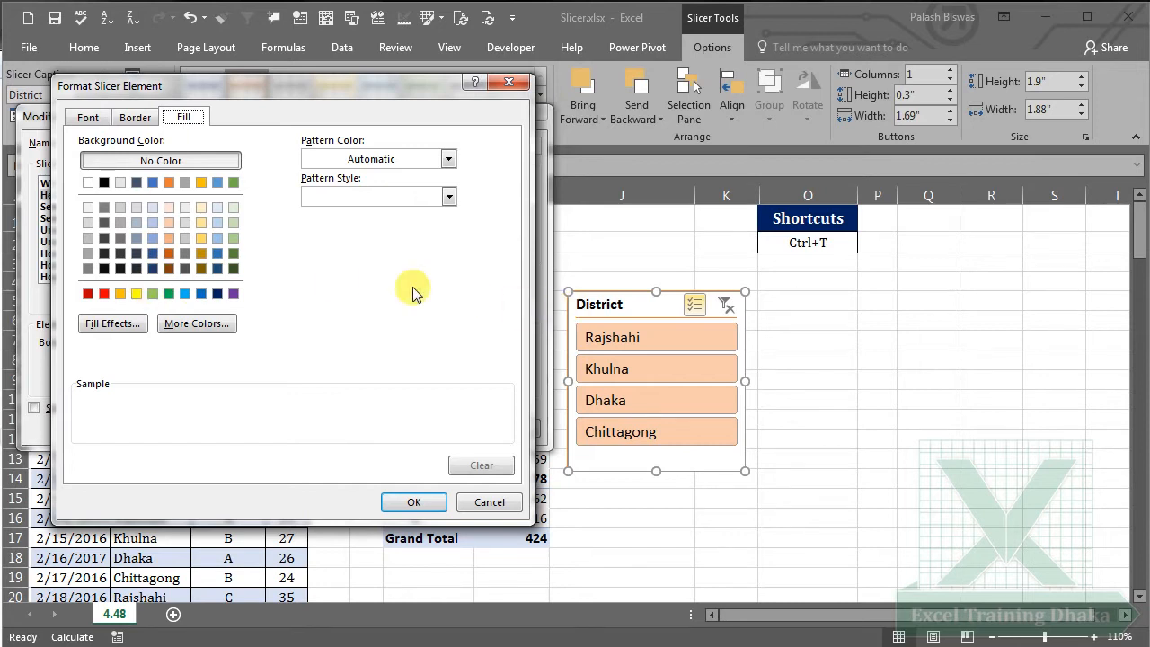
{"action": "left_click", "coordinate": [104, 294]}
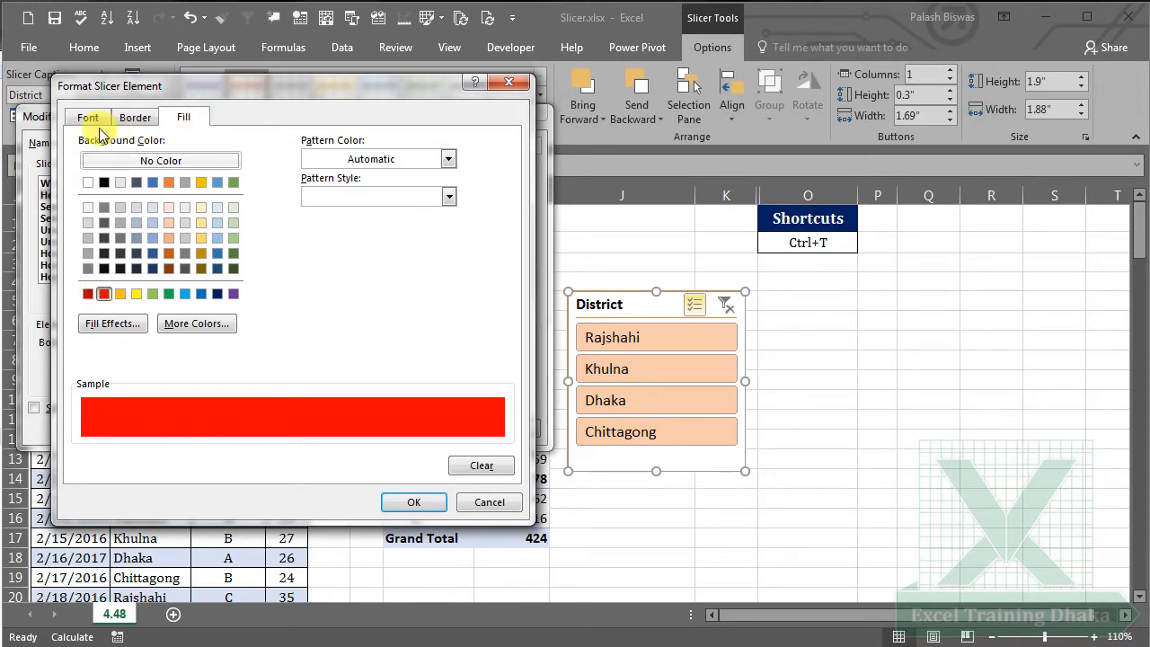
{"action": "left_click", "coordinate": [148, 169]}
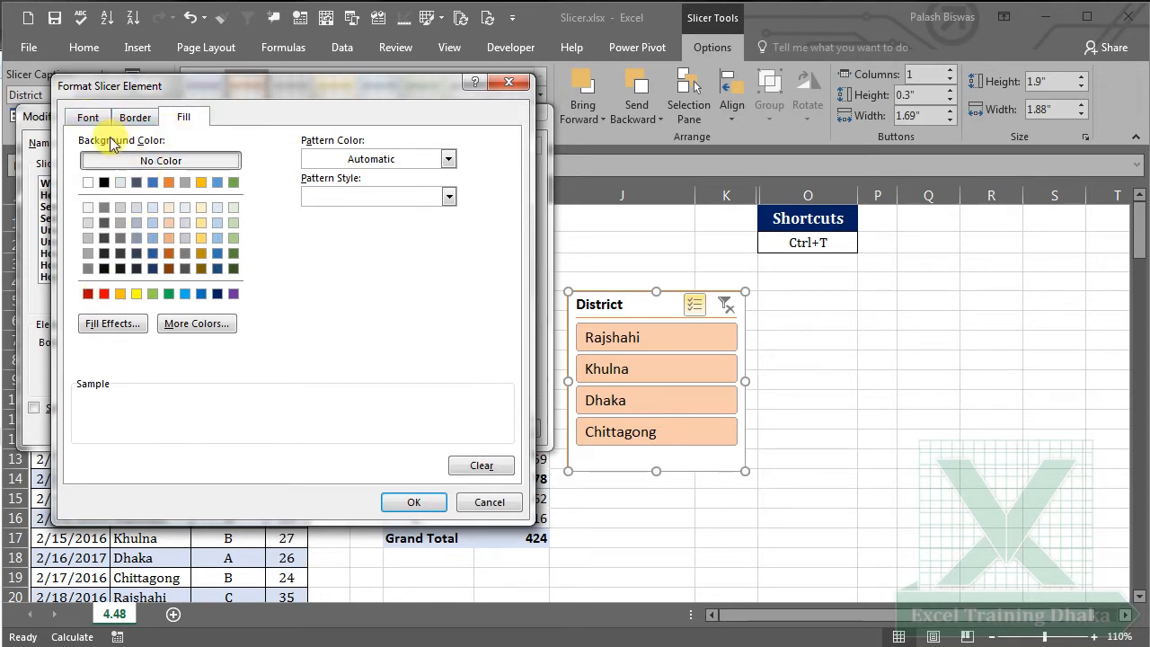
Set the Header element's font to red, bold and size 10.
{"action": "left_click", "coordinate": [87, 117]}
{"action": "left_click", "coordinate": [413, 267]}
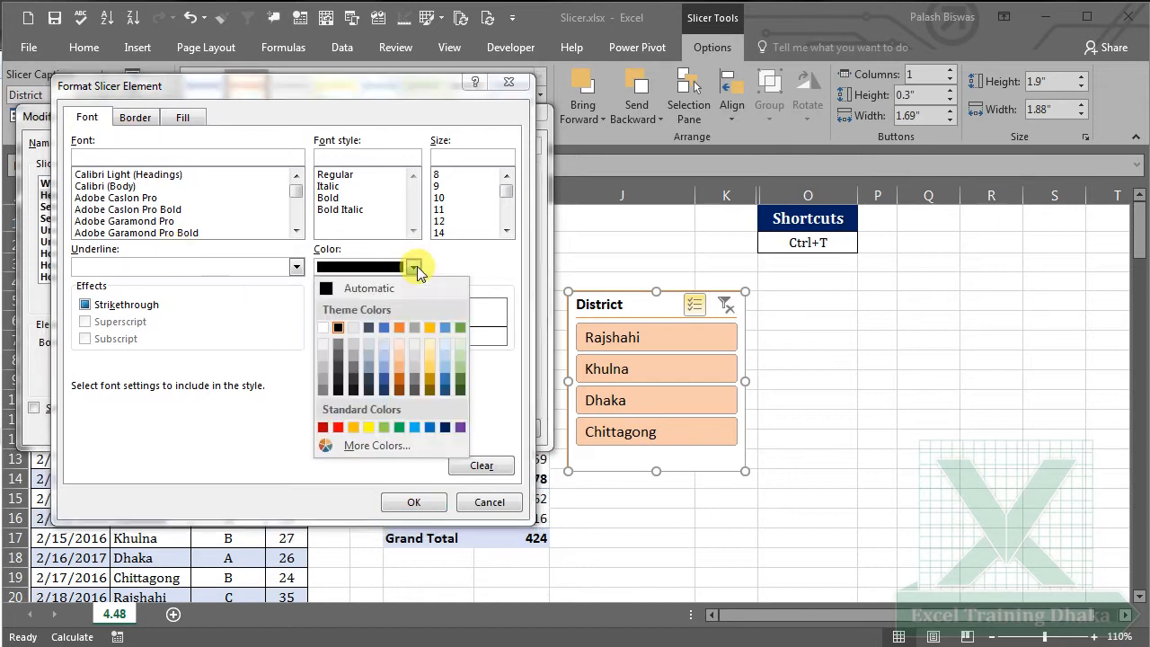
{"action": "left_click", "coordinate": [339, 423]}
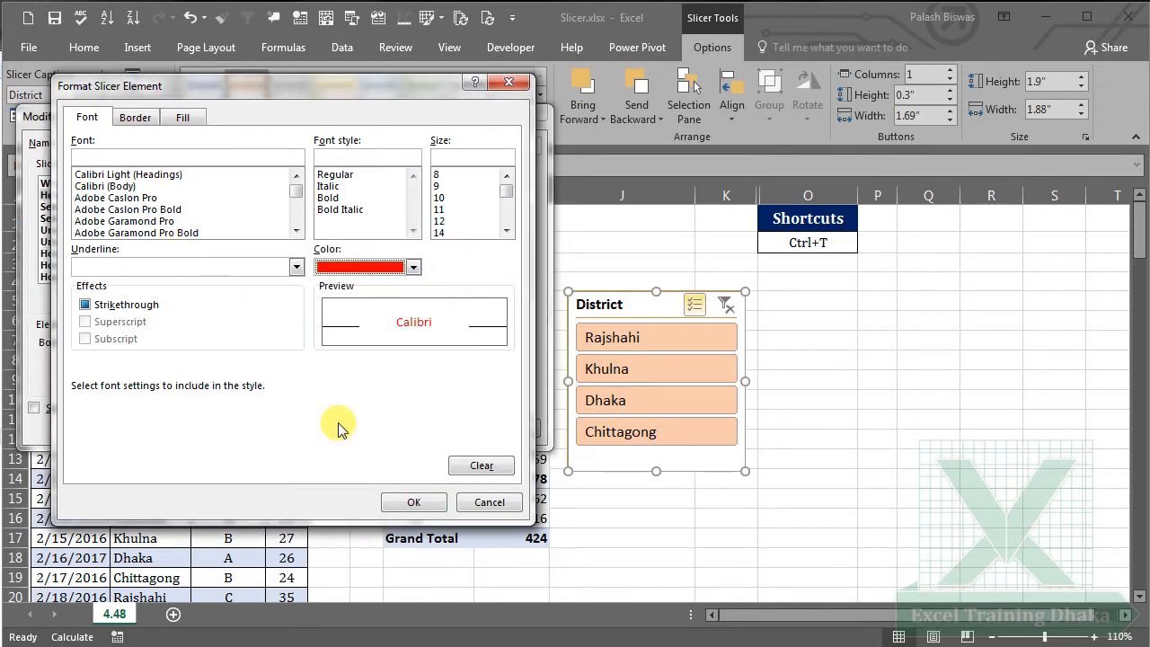
{"action": "left_click", "coordinate": [328, 199]}
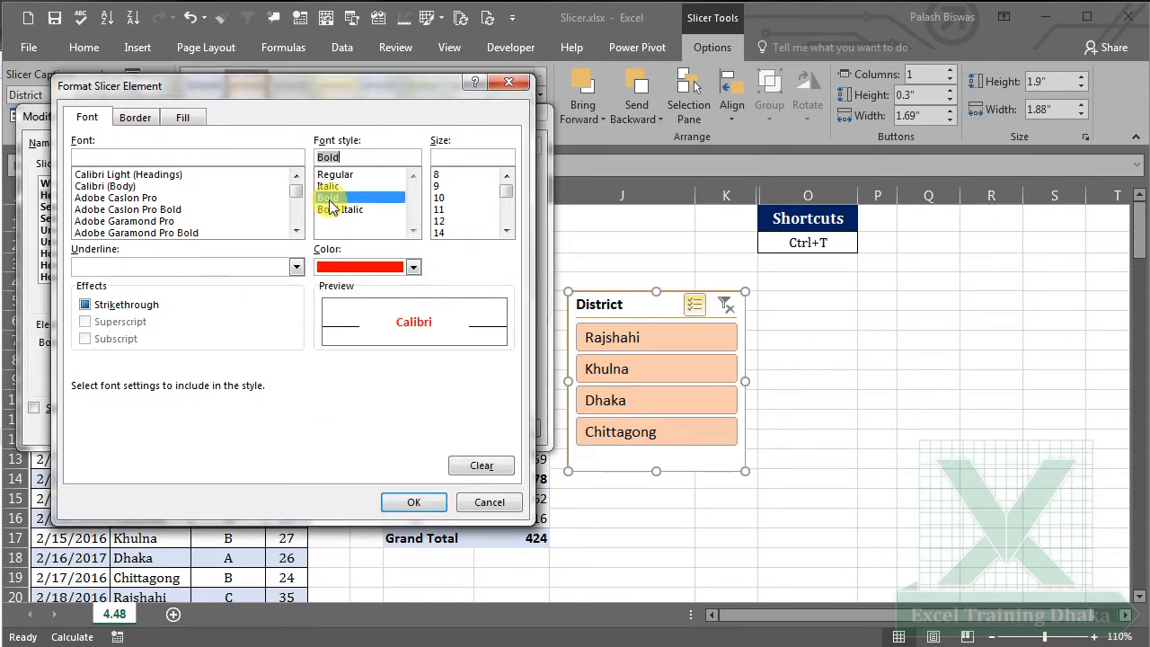
{"action": "left_click", "coordinate": [439, 197]}
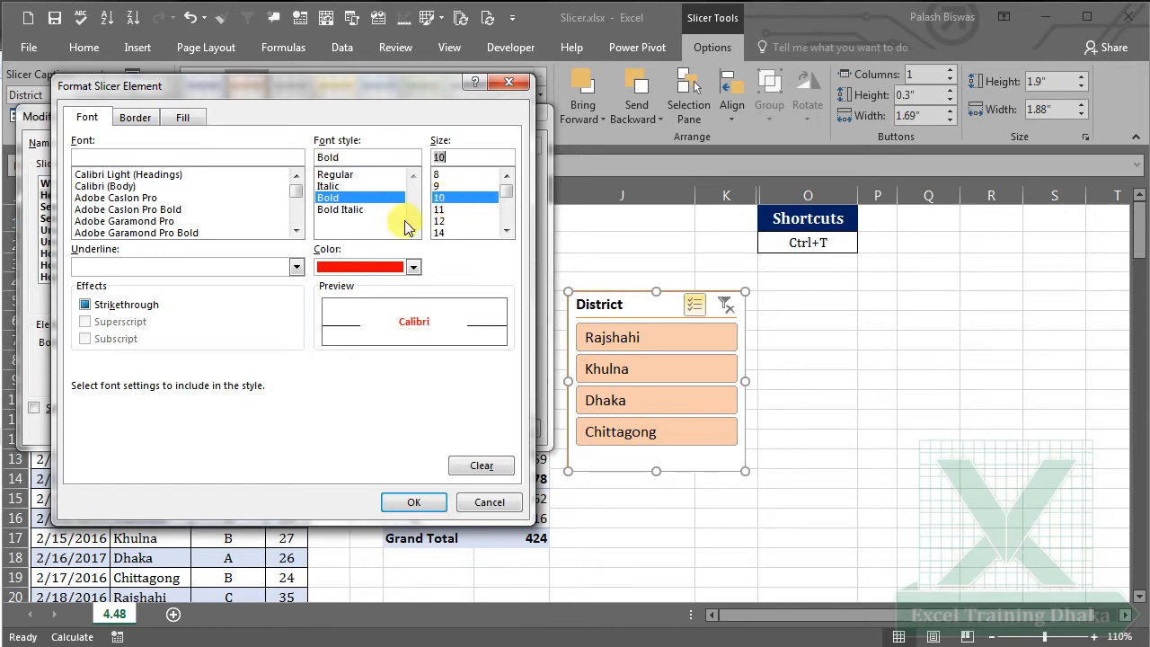
{"action": "left_click", "coordinate": [413, 501]}
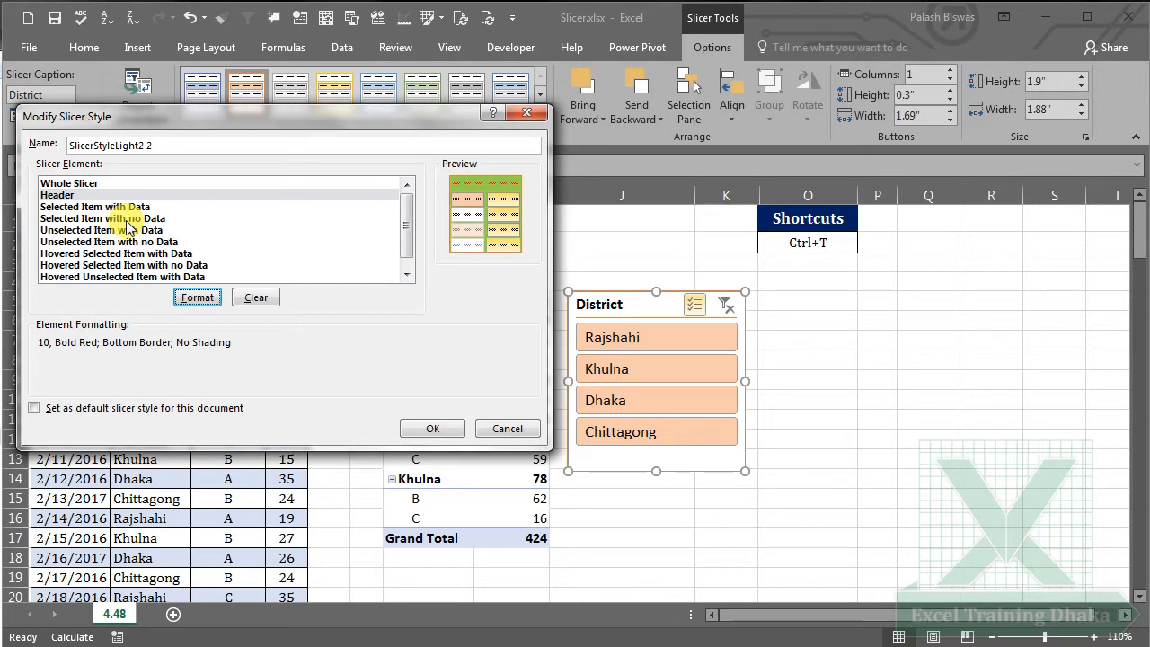
Set a light blue background fill for the Selected Item with Data element.
{"action": "left_click", "coordinate": [81, 208]}
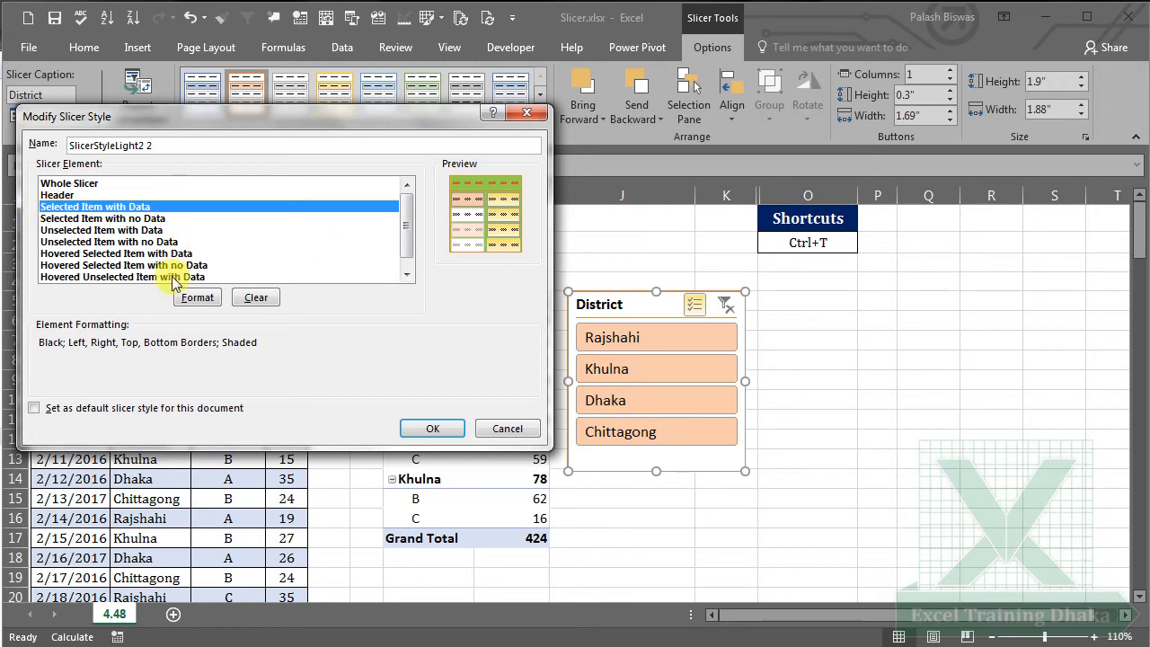
{"action": "left_click", "coordinate": [192, 297]}
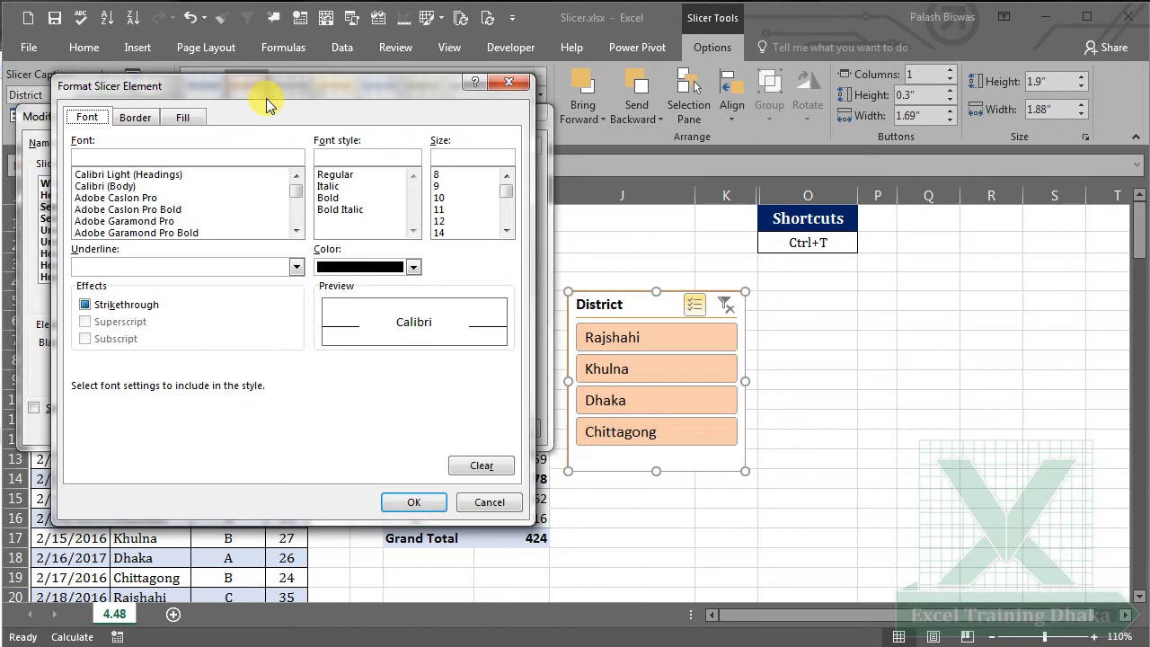
{"action": "left_click_drag", "start_coordinate": [287, 95], "coordinate": [269, 93]}
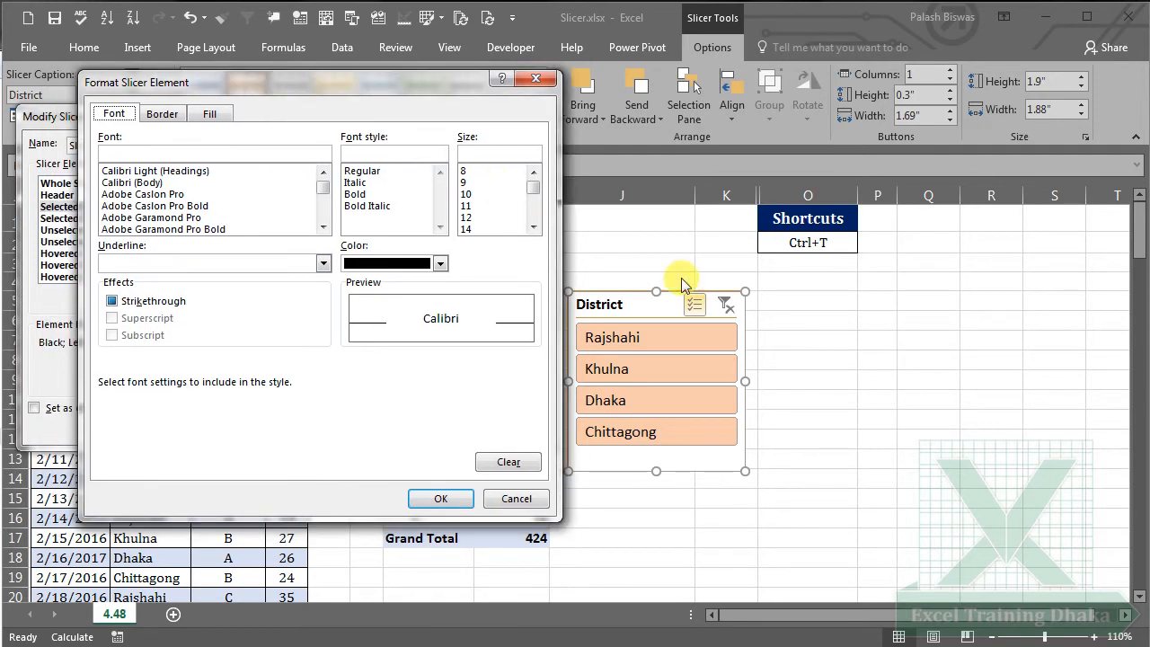
{"action": "left_click", "coordinate": [216, 115]}
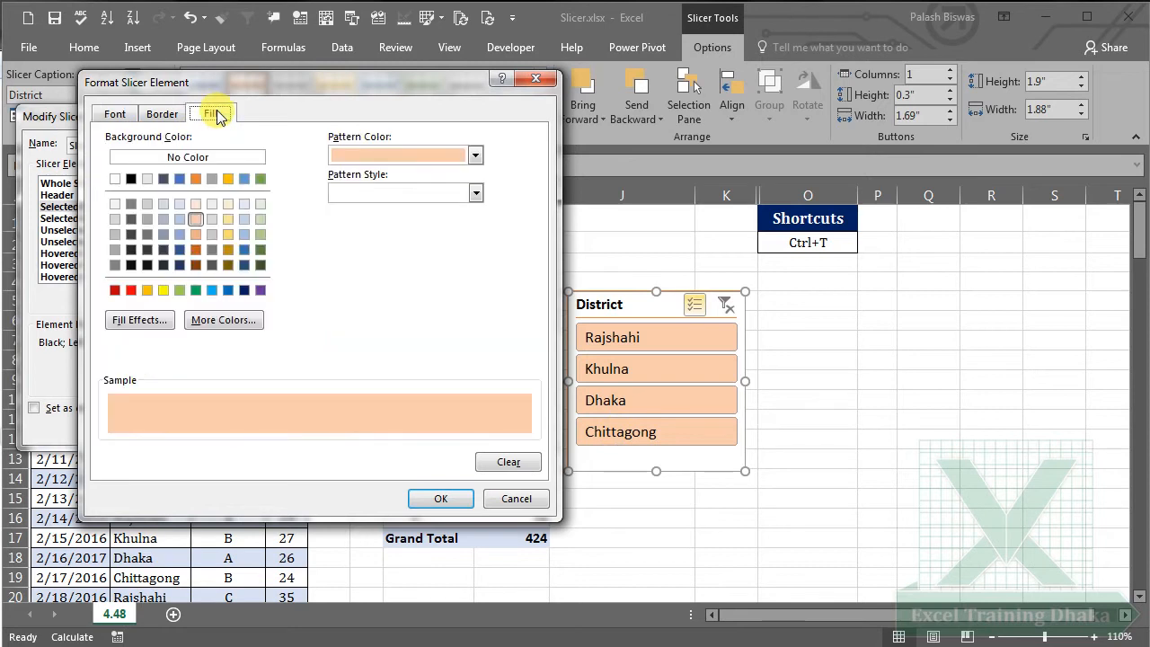
{"action": "left_click", "coordinate": [211, 291]}
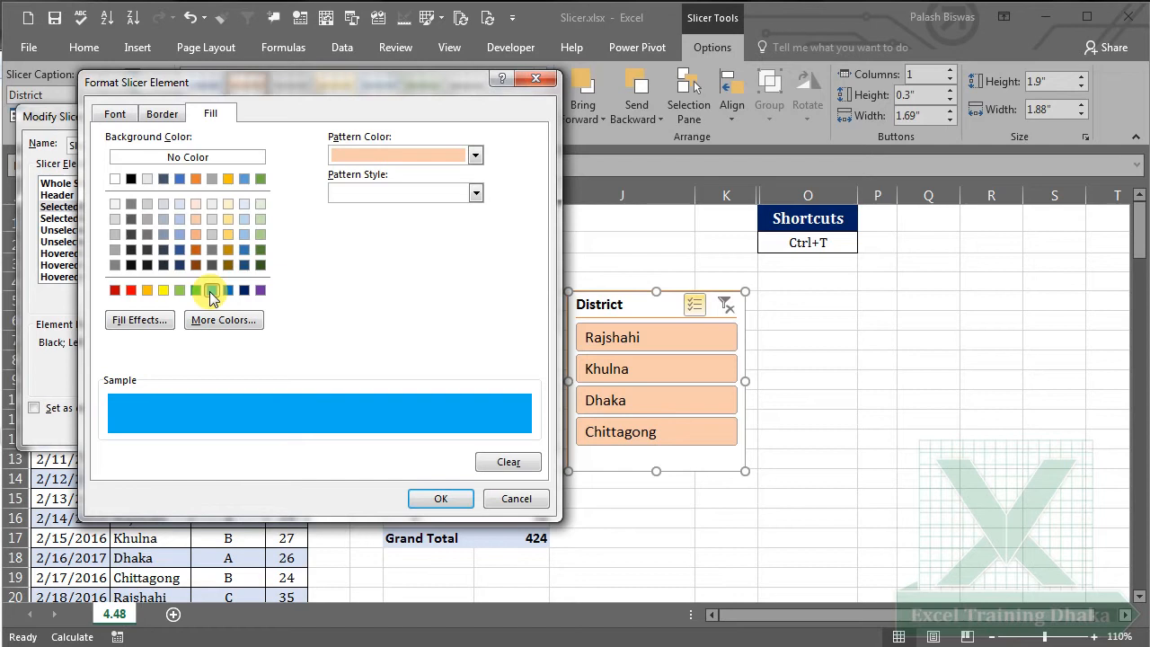
Set the font color of the Selected Item with Data element to white and apply its formatting.
{"action": "left_click", "coordinate": [114, 115]}
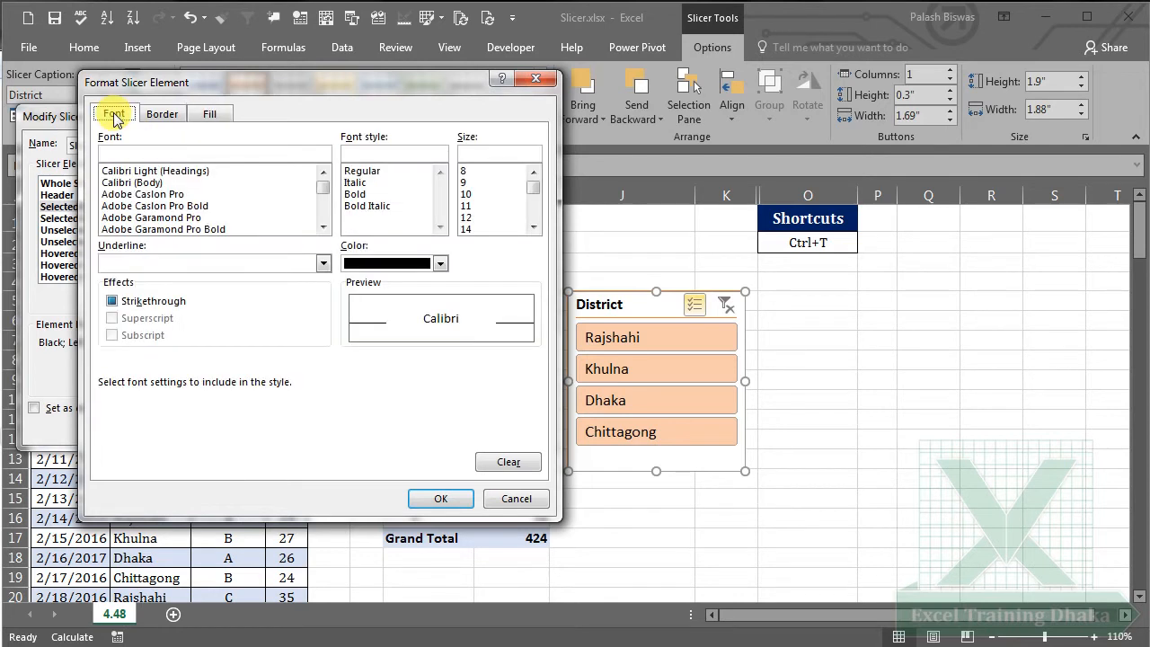
{"action": "left_click", "coordinate": [210, 114]}
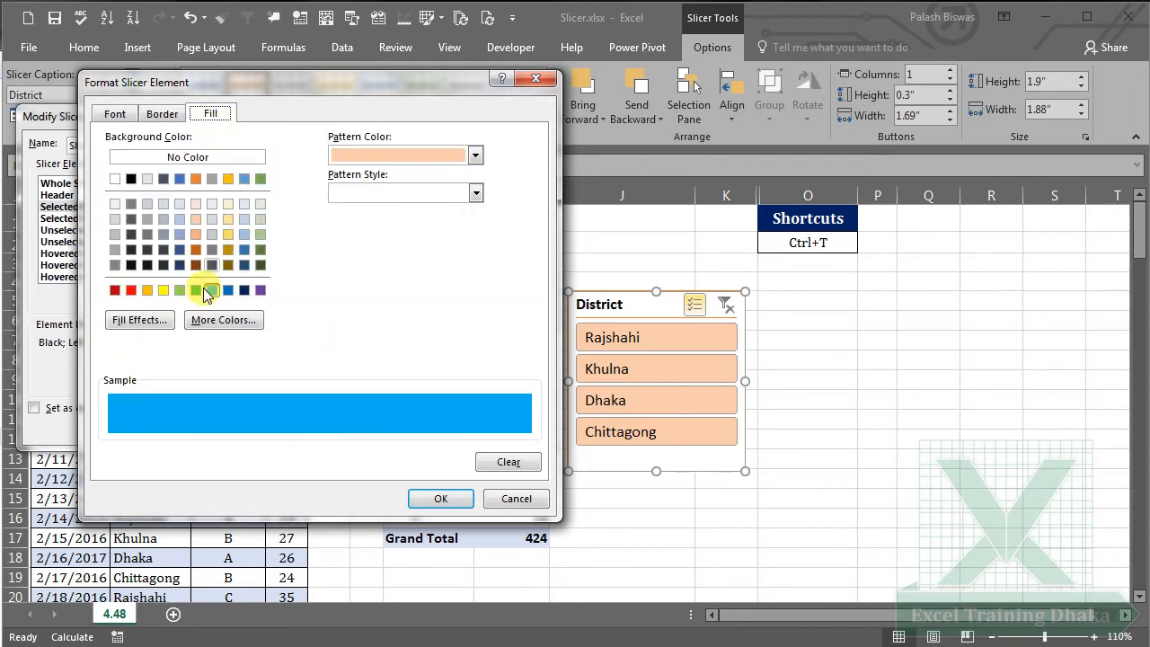
{"action": "left_click", "coordinate": [114, 115]}
{"action": "left_click", "coordinate": [439, 263]}
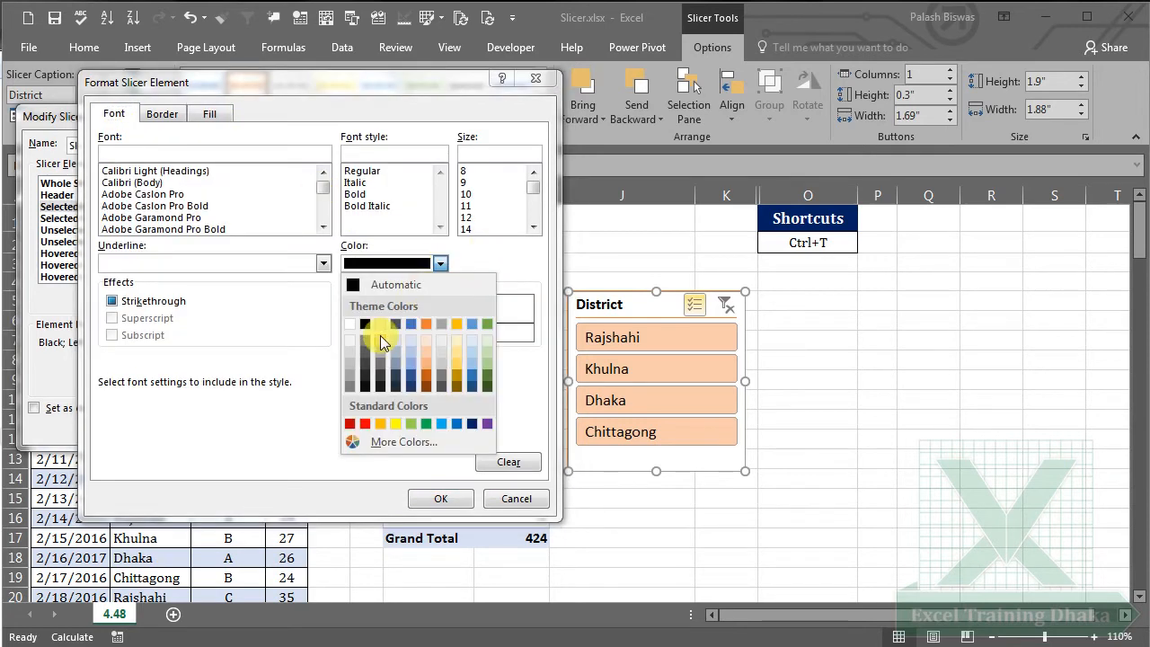
{"action": "left_click", "coordinate": [353, 324]}
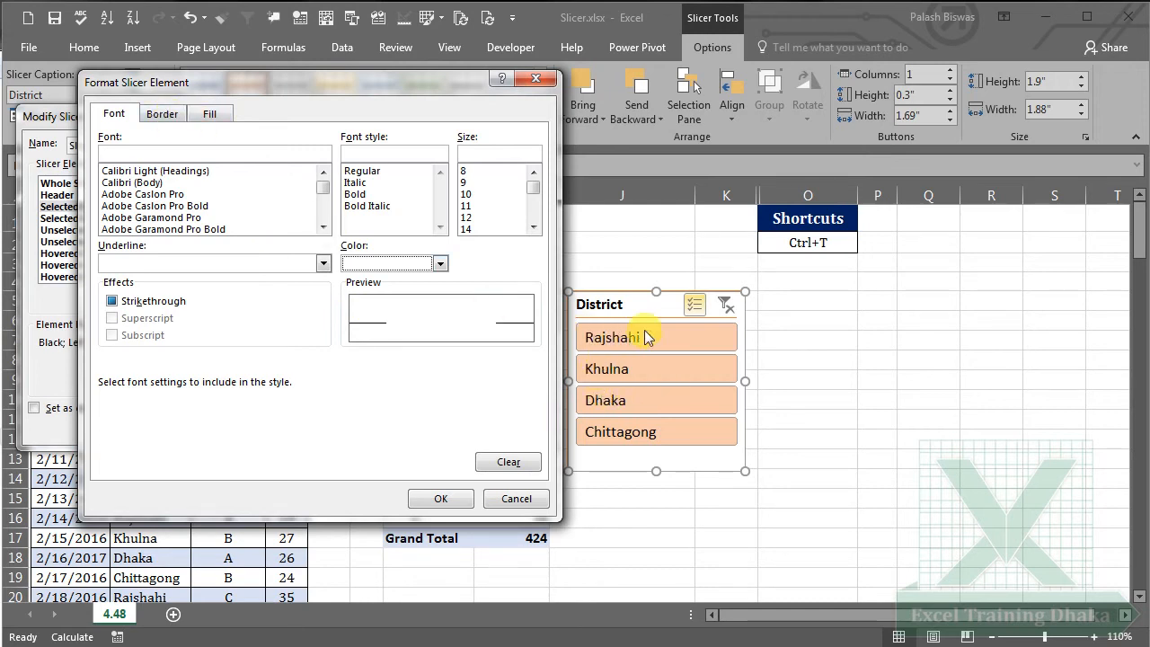
{"action": "left_click", "coordinate": [438, 500]}
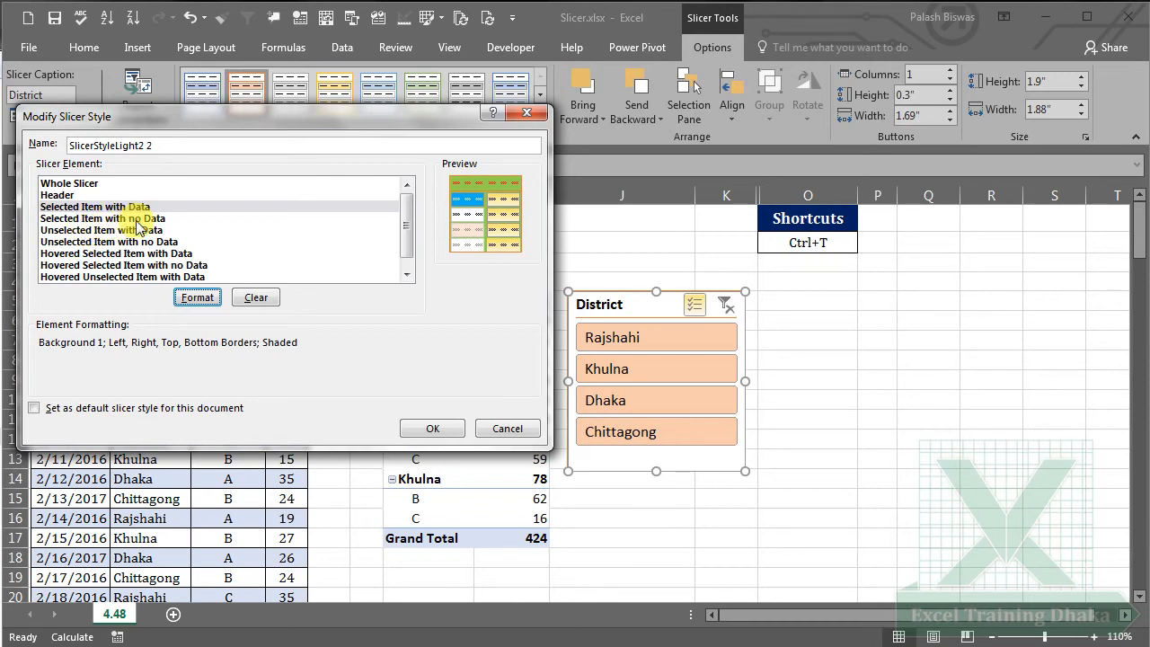
Set a dark gray background fill for the Unselected Item with Data element of the custom slicer style.
{"action": "left_click", "coordinate": [76, 232]}
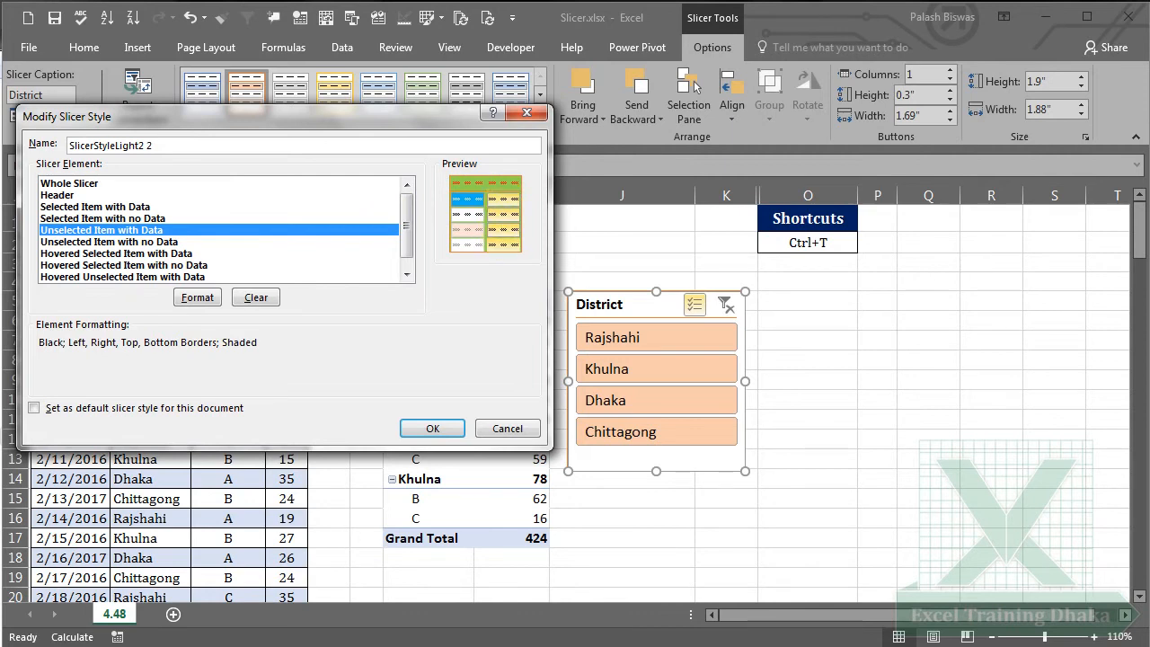
{"action": "left_click", "coordinate": [197, 299]}
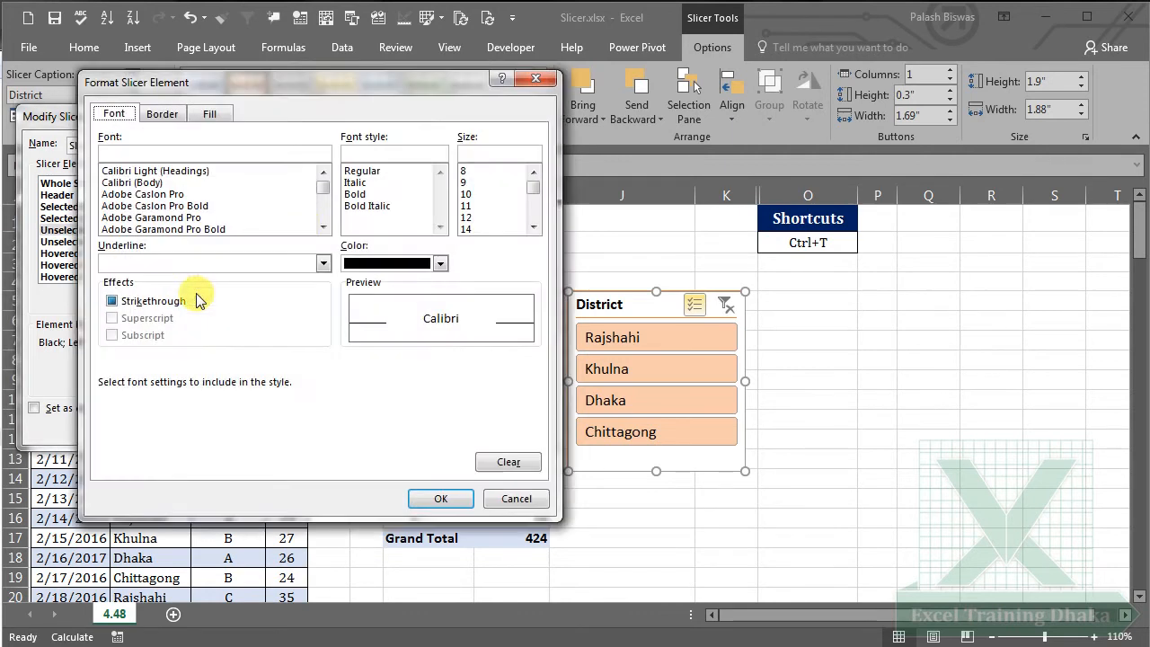
{"action": "left_click_drag", "start_coordinate": [351, 90], "coordinate": [359, 117]}
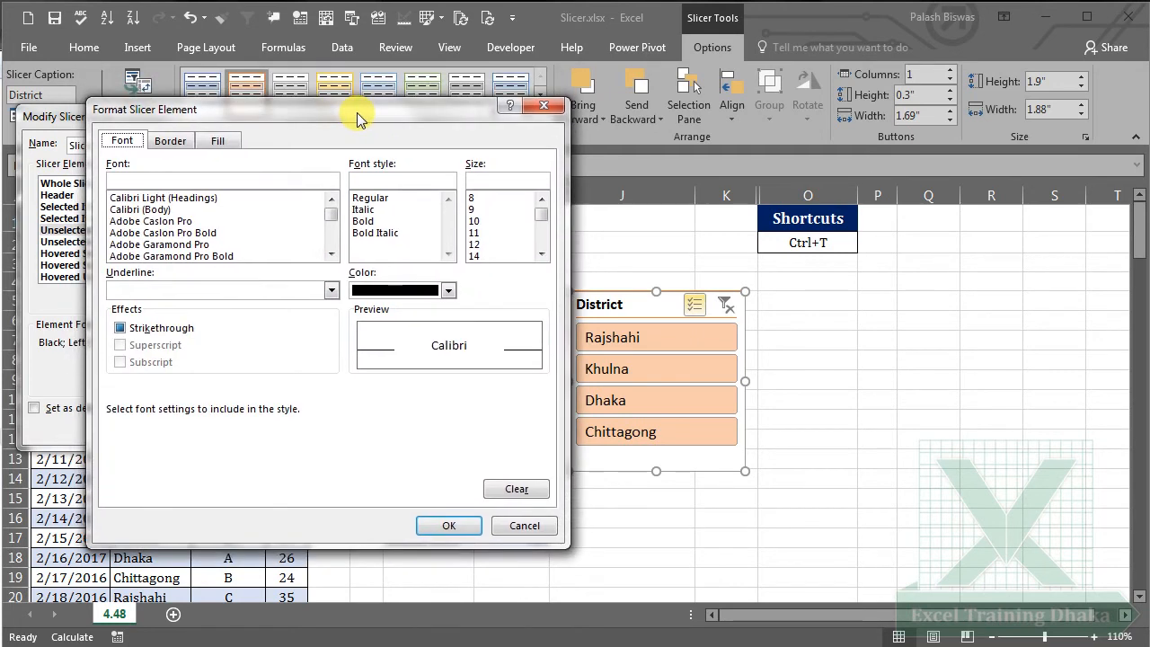
{"action": "left_click", "coordinate": [219, 144]}
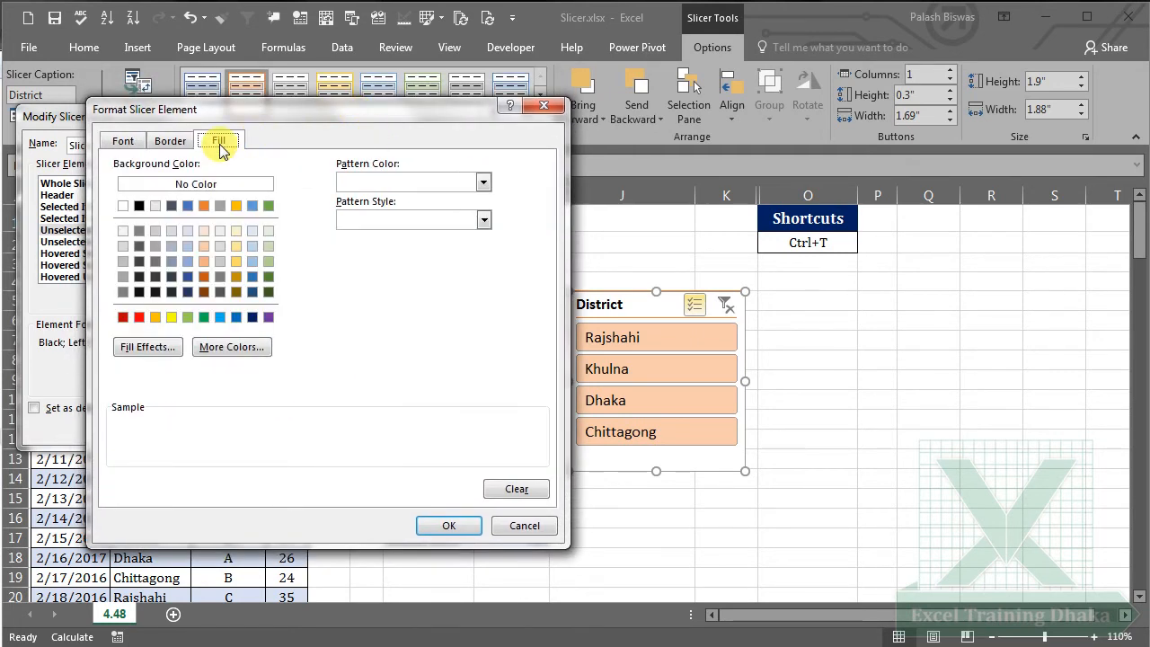
{"action": "left_click", "coordinate": [155, 246]}
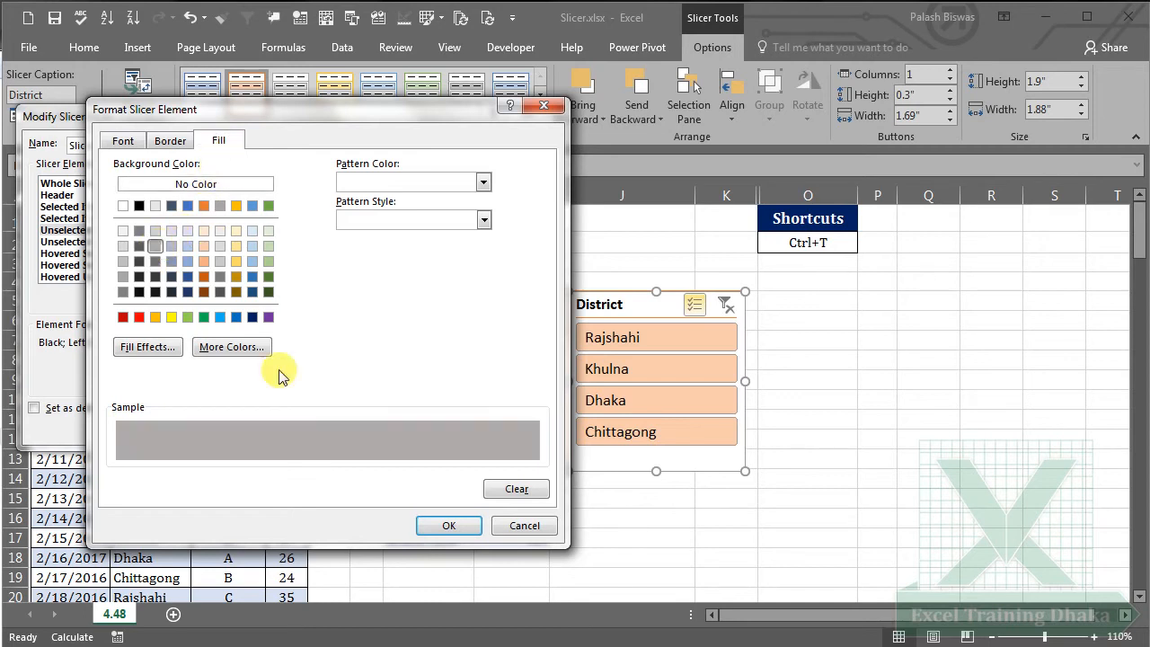
{"action": "left_click", "coordinate": [155, 276]}
{"action": "left_click", "coordinate": [155, 263]}
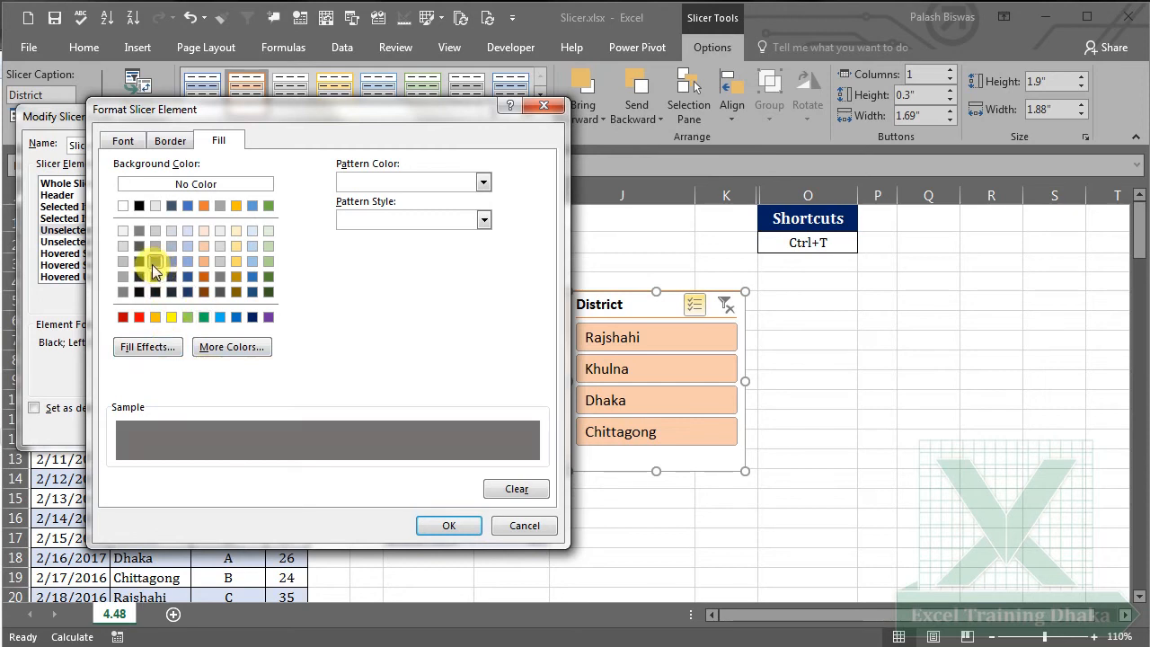
Set the font color of the Unselected Item with Data element to white and save the slicer style.
{"action": "left_click", "coordinate": [122, 141]}
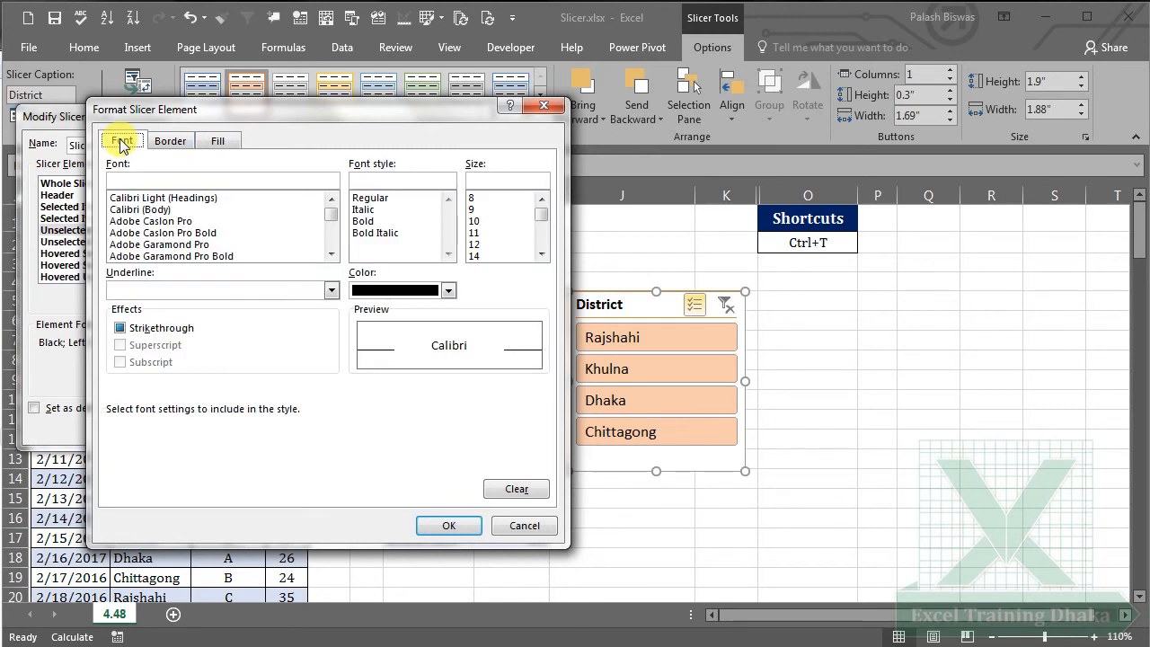
{"action": "left_click", "coordinate": [448, 290]}
{"action": "left_click", "coordinate": [358, 350]}
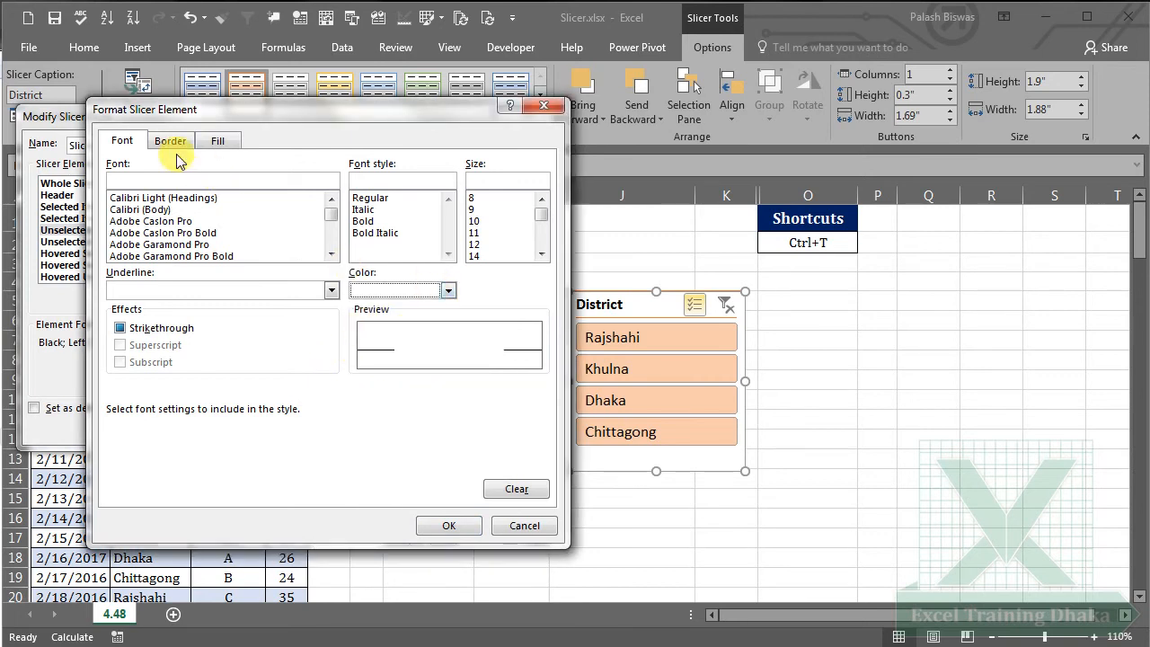
{"action": "left_click_drag", "start_coordinate": [262, 112], "coordinate": [327, 72]}
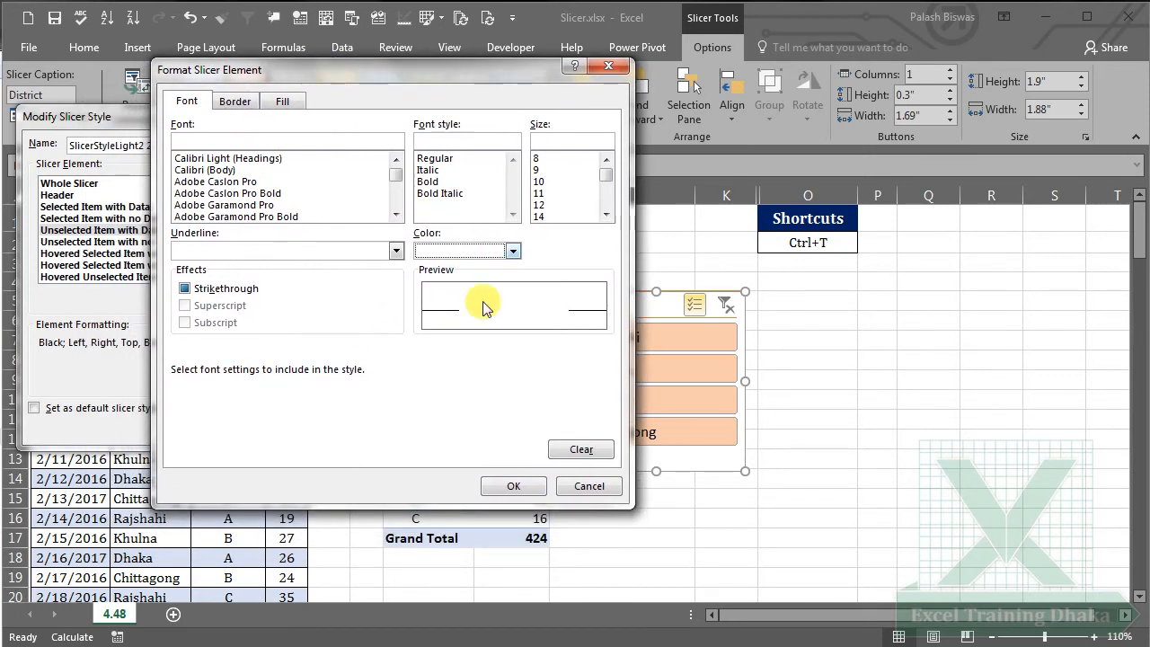
{"action": "left_click", "coordinate": [517, 485]}
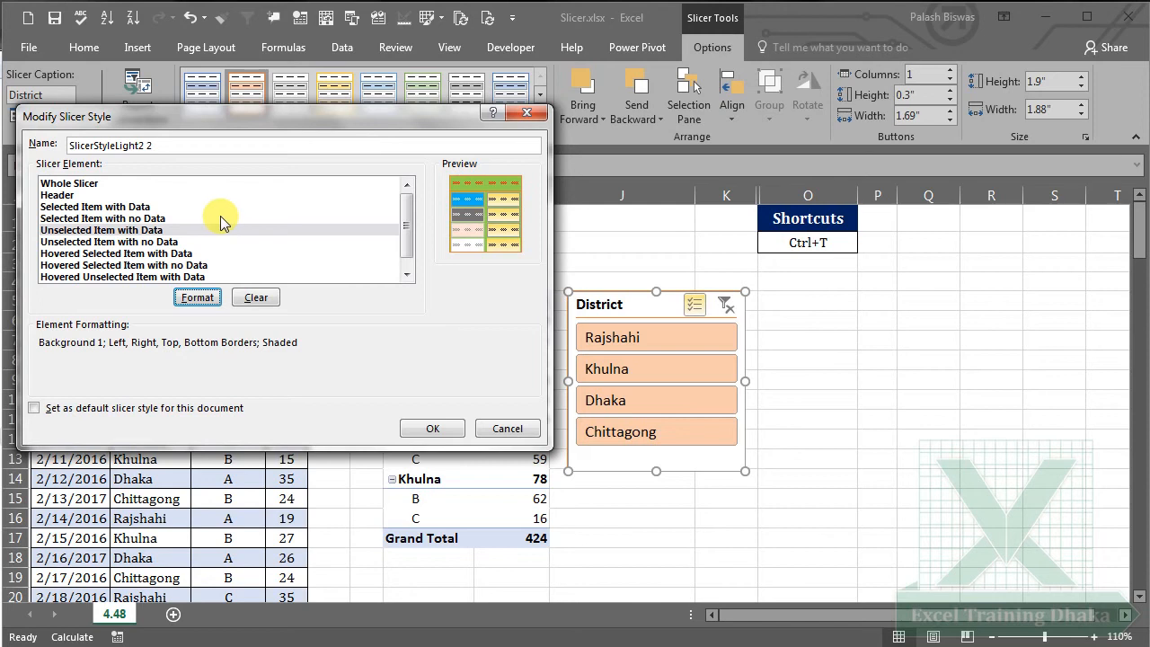
{"action": "left_click", "coordinate": [434, 429]}
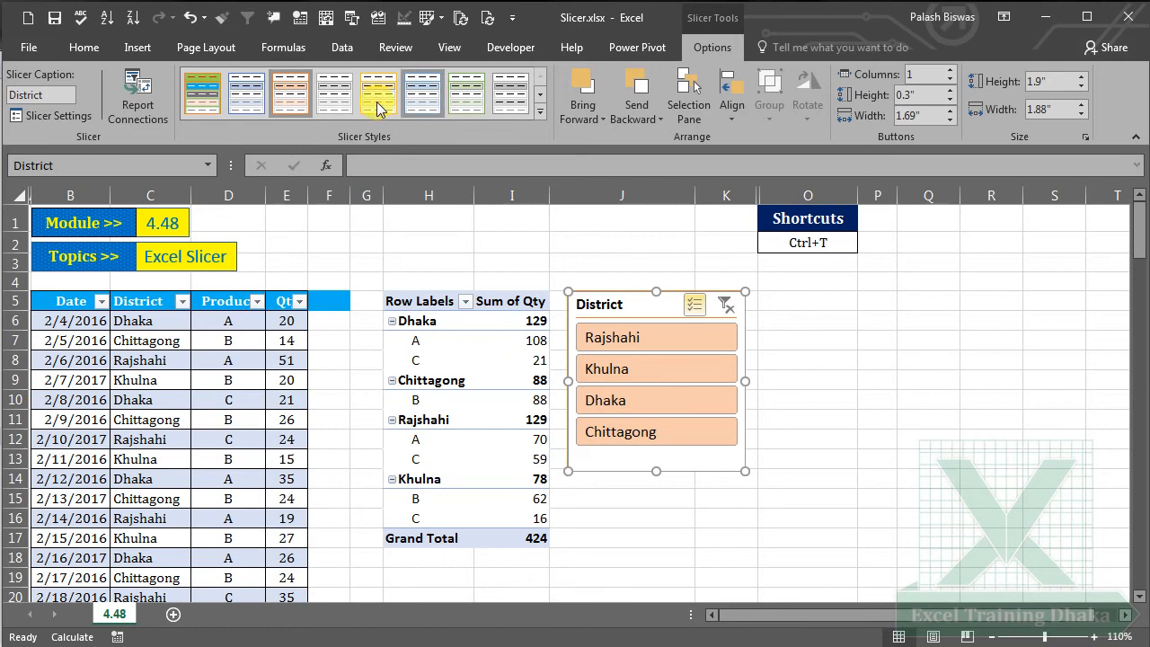
Rename the custom slicer style as Excel_slicer.
{"action": "right_click", "coordinate": [208, 102]}
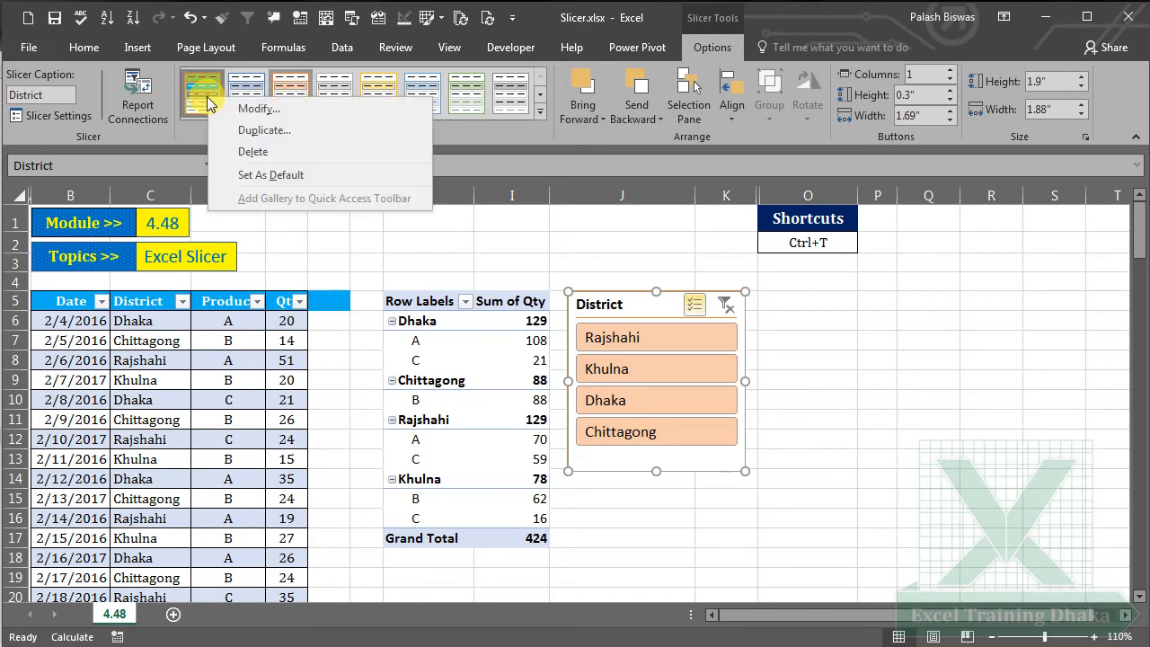
{"action": "left_click", "coordinate": [261, 108]}
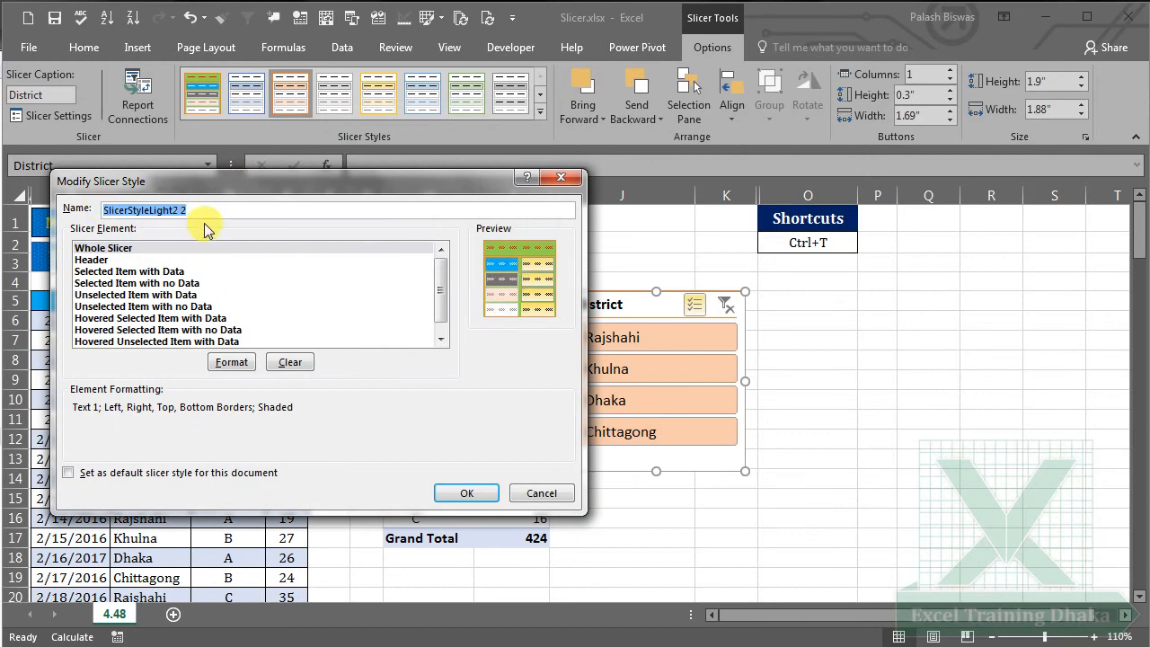
{"action": "type", "text": "Excel_slicer"}
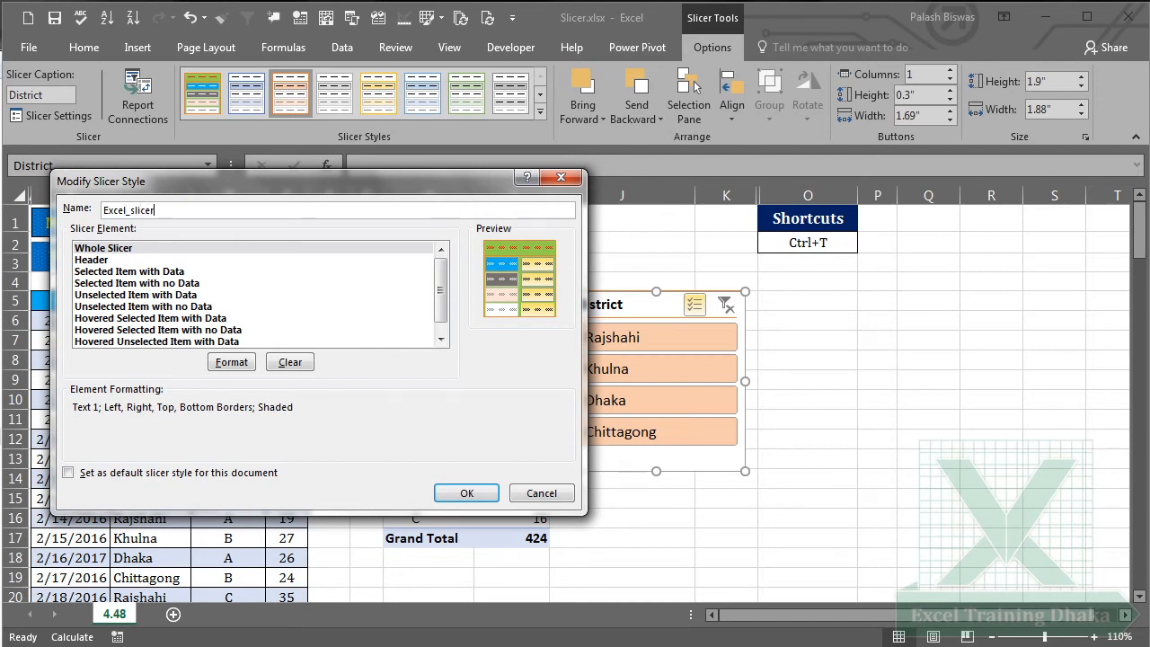
{"action": "left_click", "coordinate": [464, 491]}
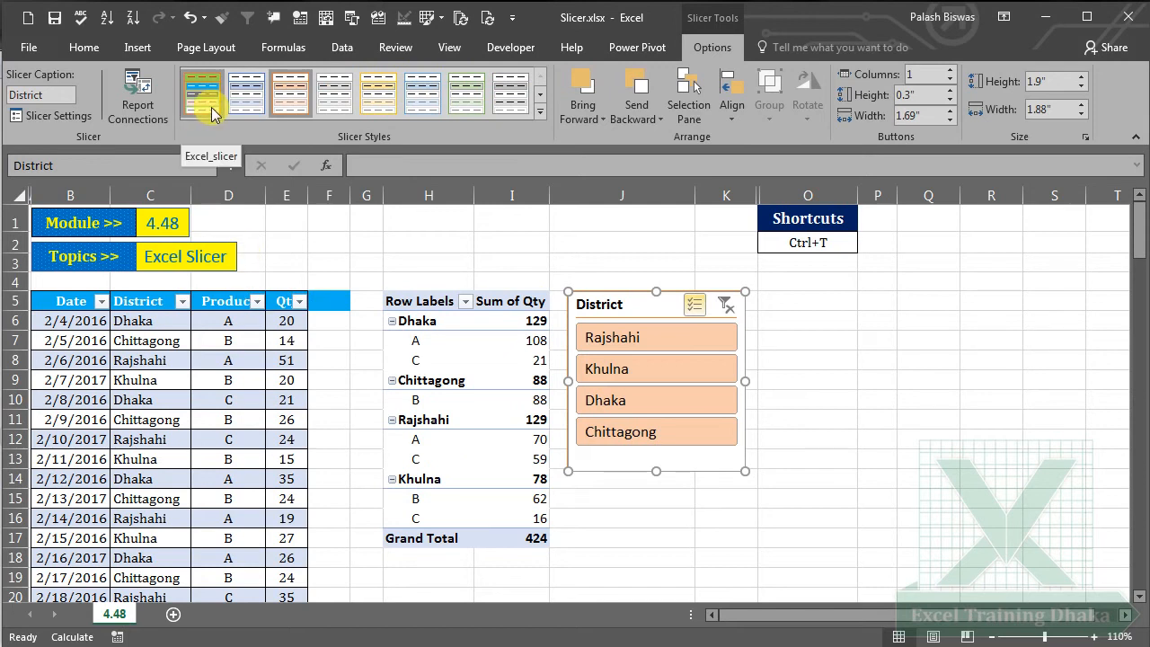
Apply the custom Excel_slicer style to the District slicer and shift the slicer slightly toward the pivot table.
{"action": "left_click", "coordinate": [540, 111]}
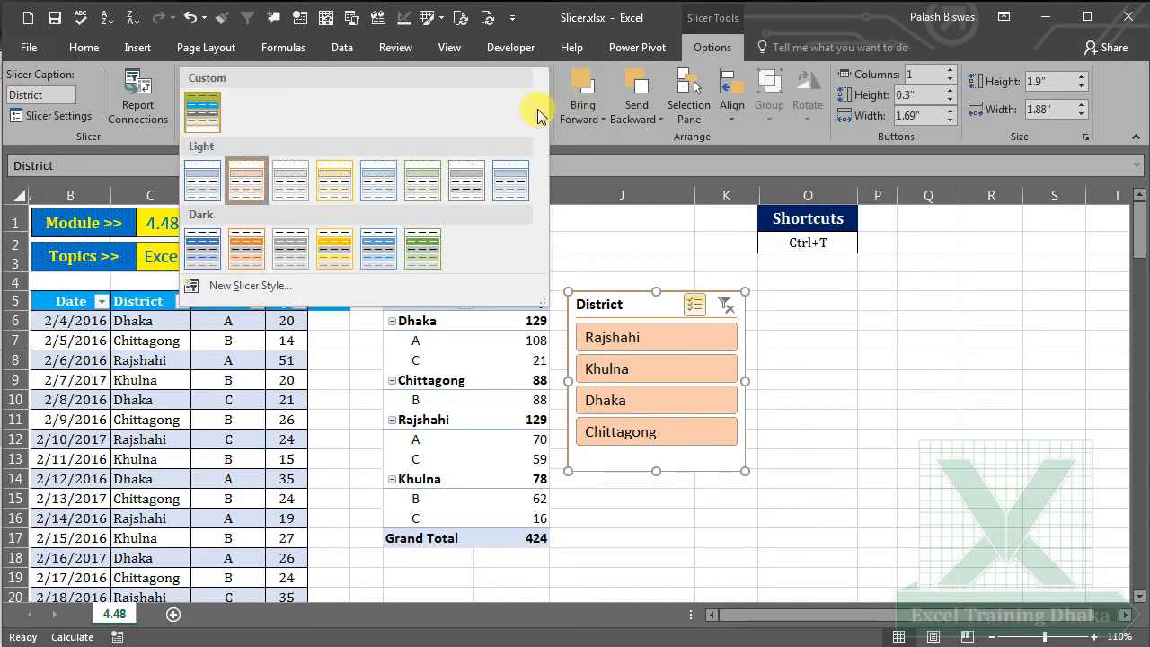
{"action": "left_click", "coordinate": [205, 112]}
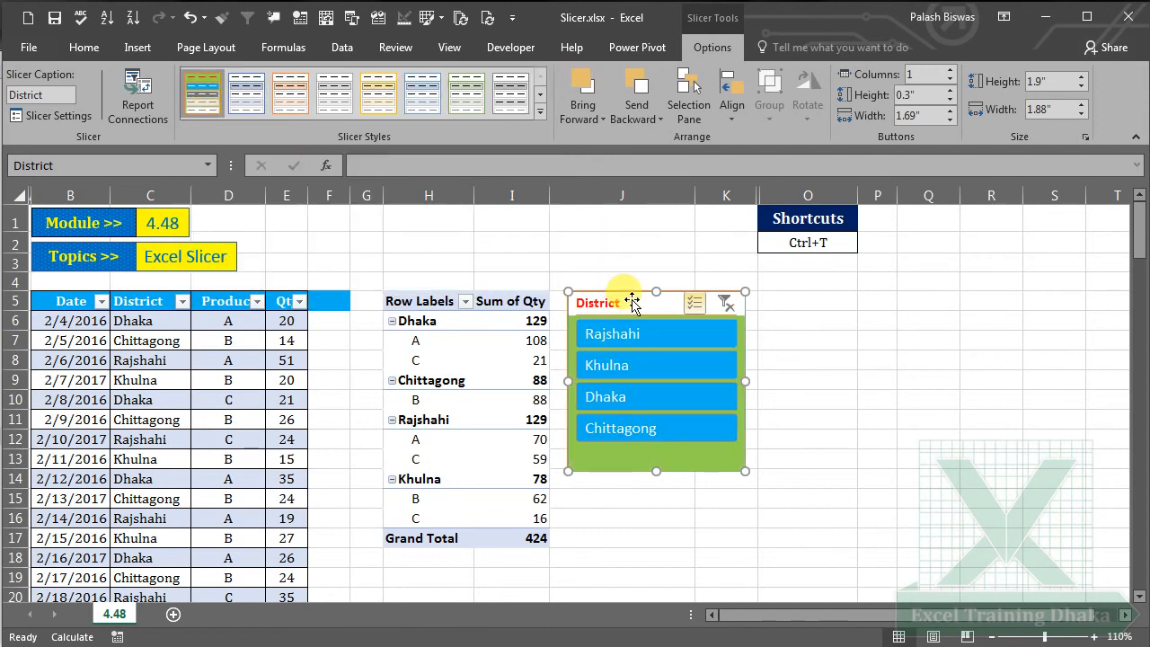
{"action": "left_click_drag", "start_coordinate": [632, 299], "coordinate": [621, 305]}
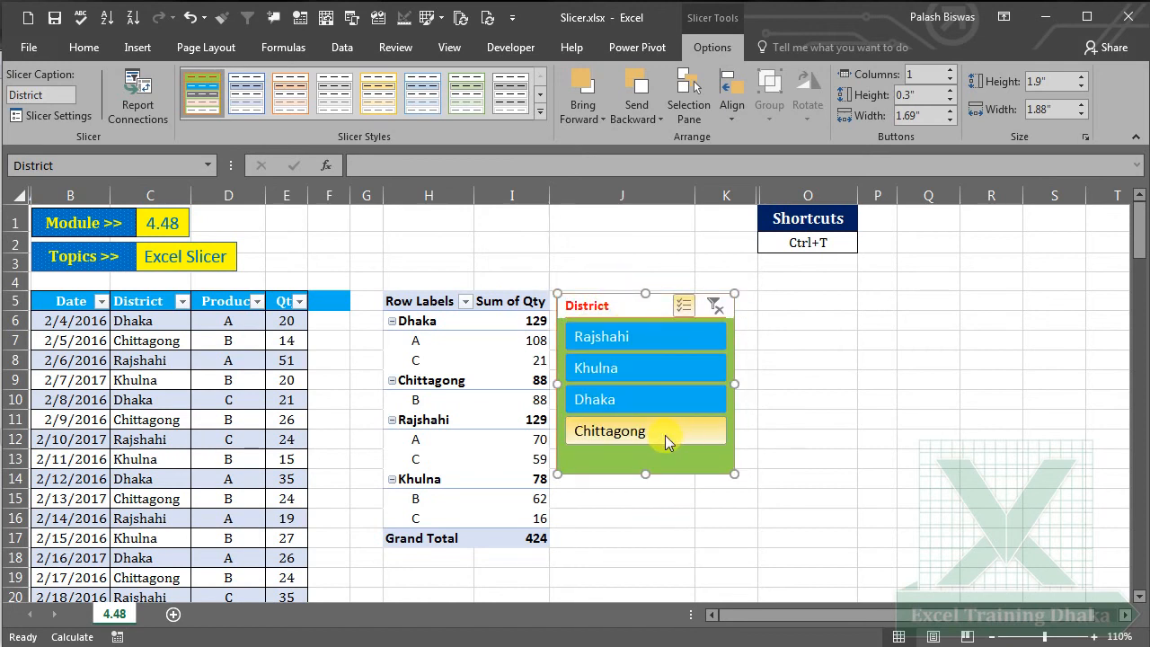
Deselect Dhaka and Khulna in the District slicer, and reselect both to test the item formatting.
{"action": "left_click", "coordinate": [644, 406]}
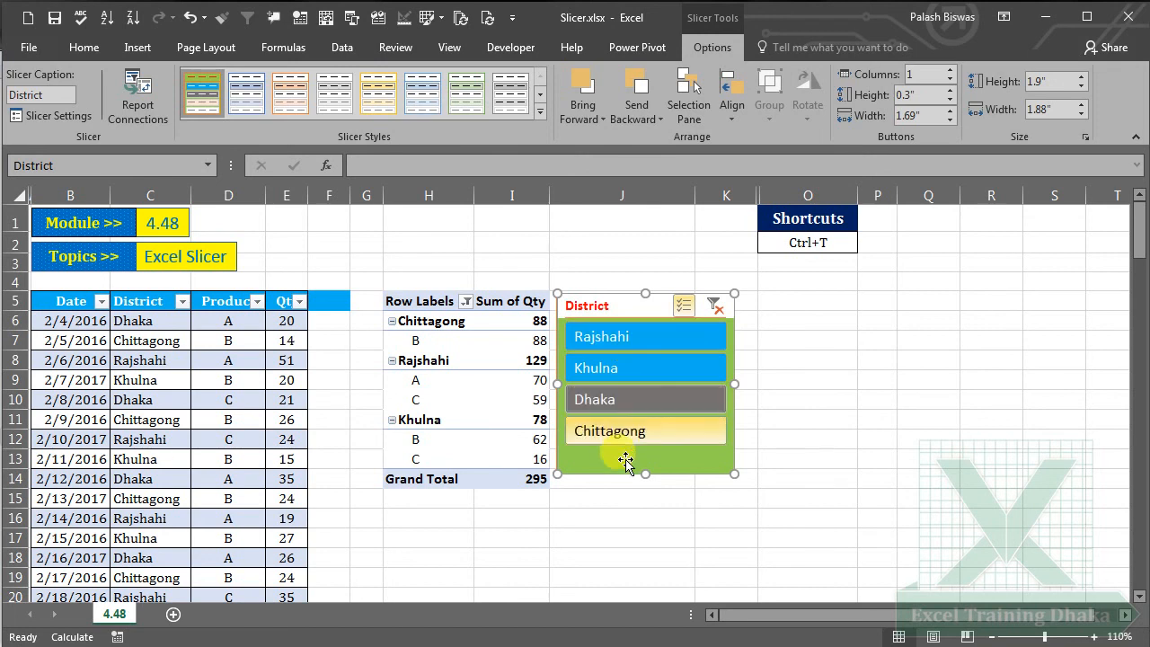
{"action": "left_click", "coordinate": [652, 373]}
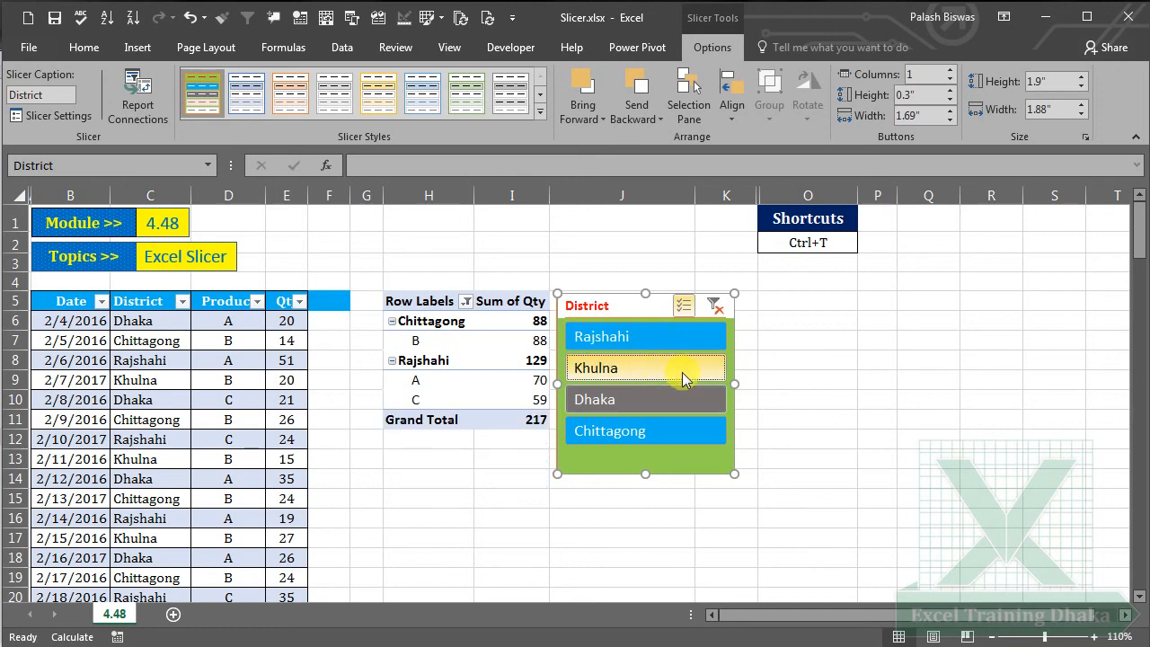
{"action": "left_click", "coordinate": [624, 376]}
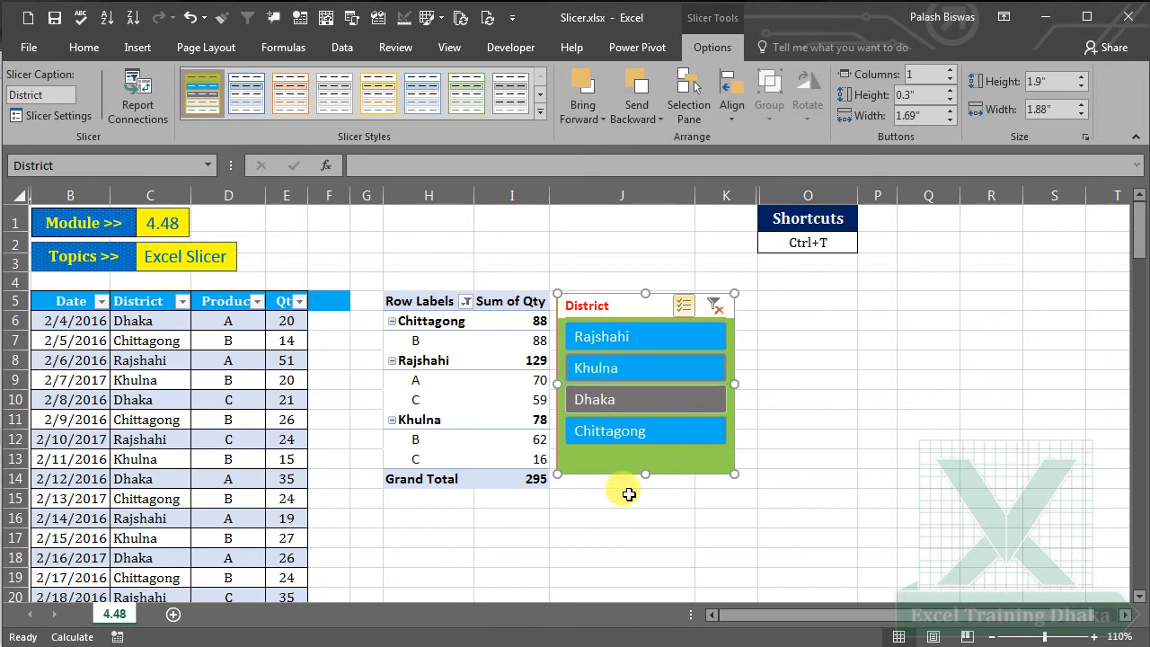
{"action": "left_click", "coordinate": [624, 403]}
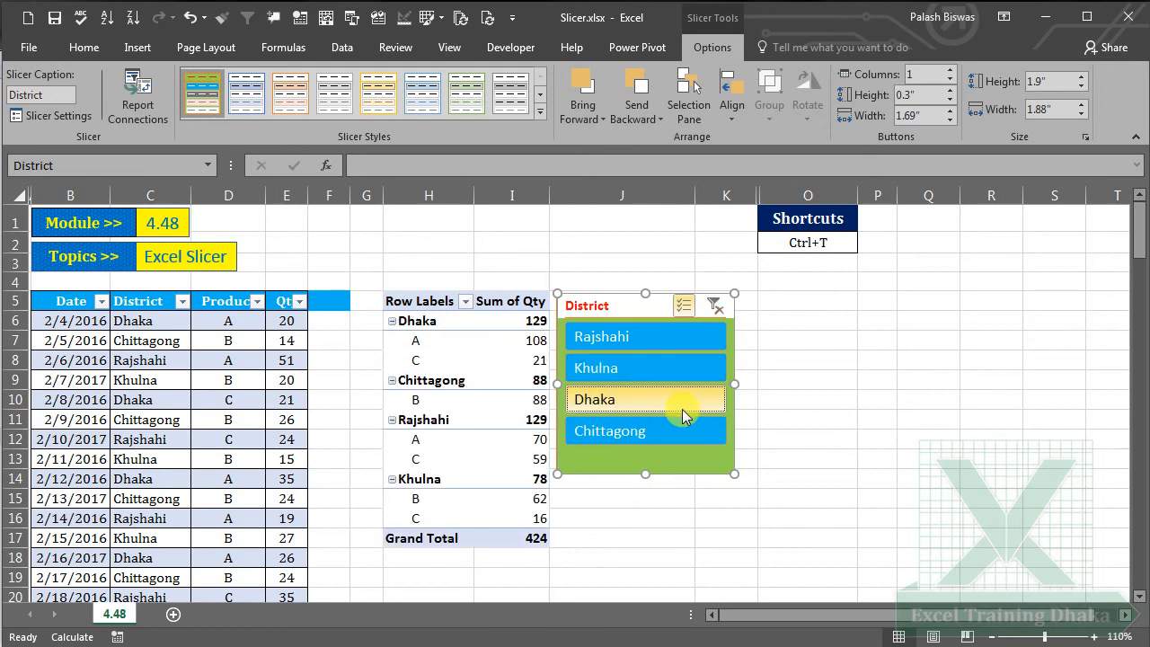